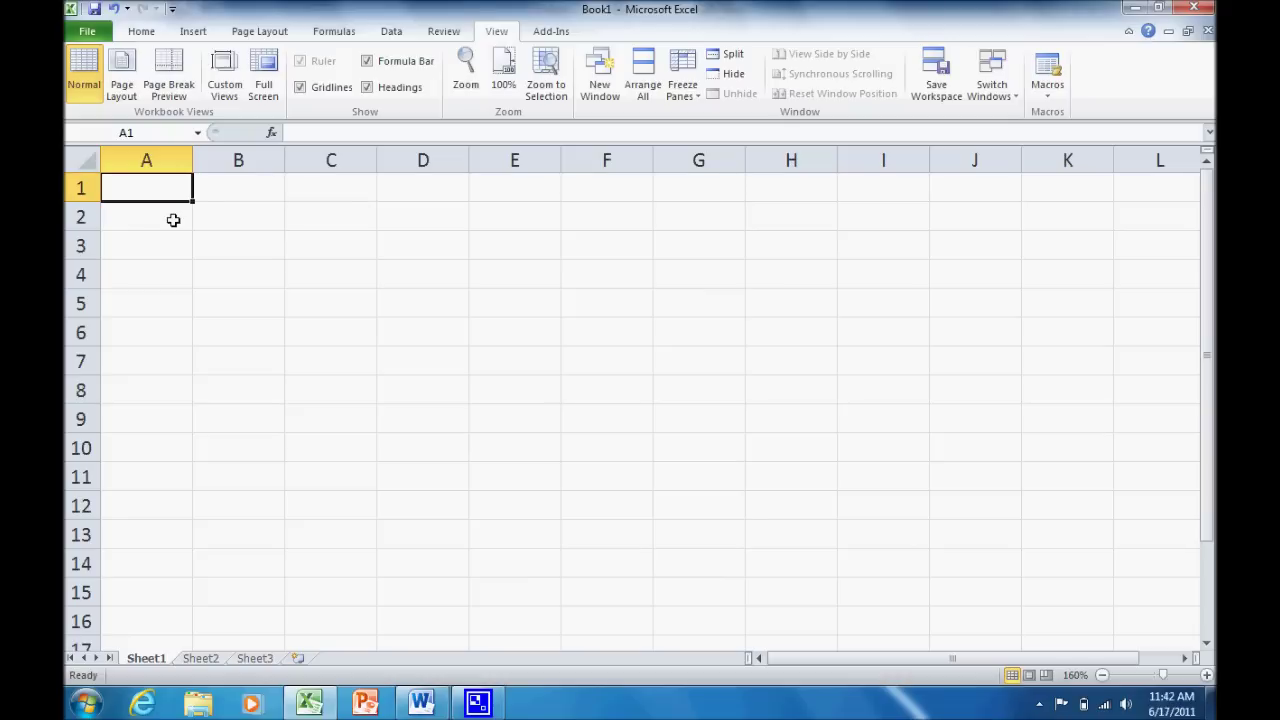
Enter the labels "Initial Contribution" in cell A1 and "Periodic Contribution" in cell A2
text(In)
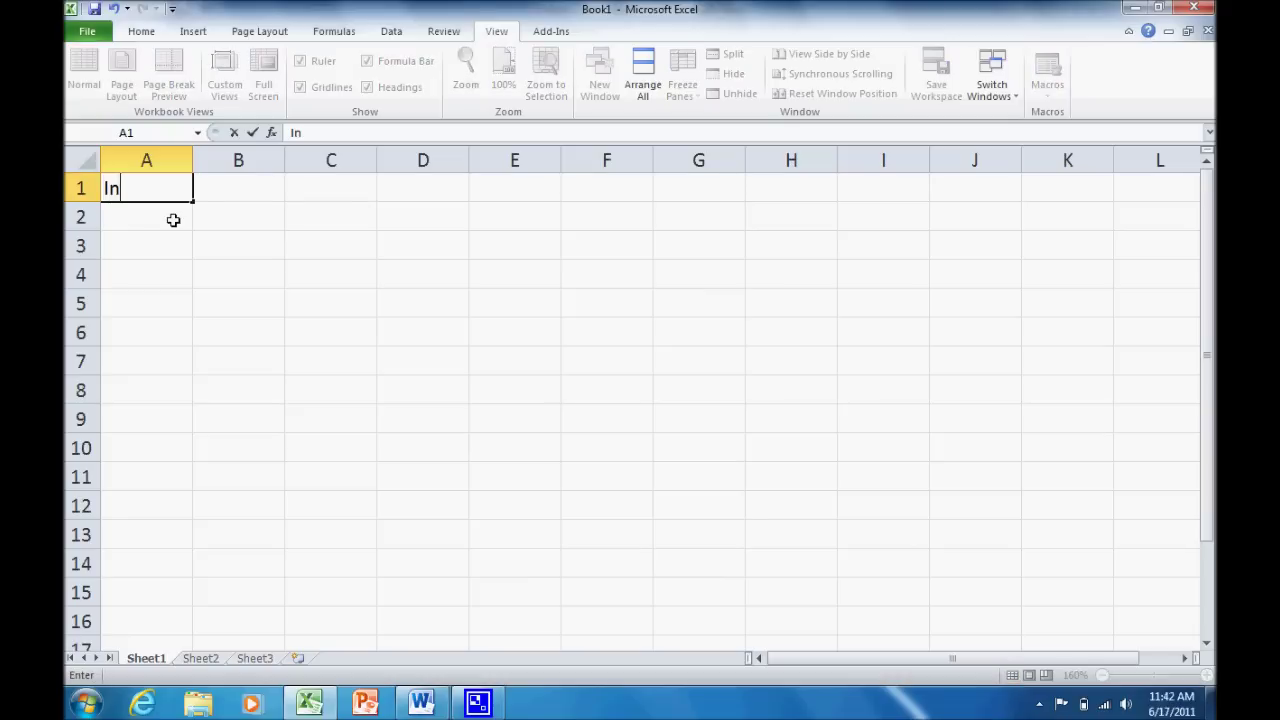
text(itial Contri)
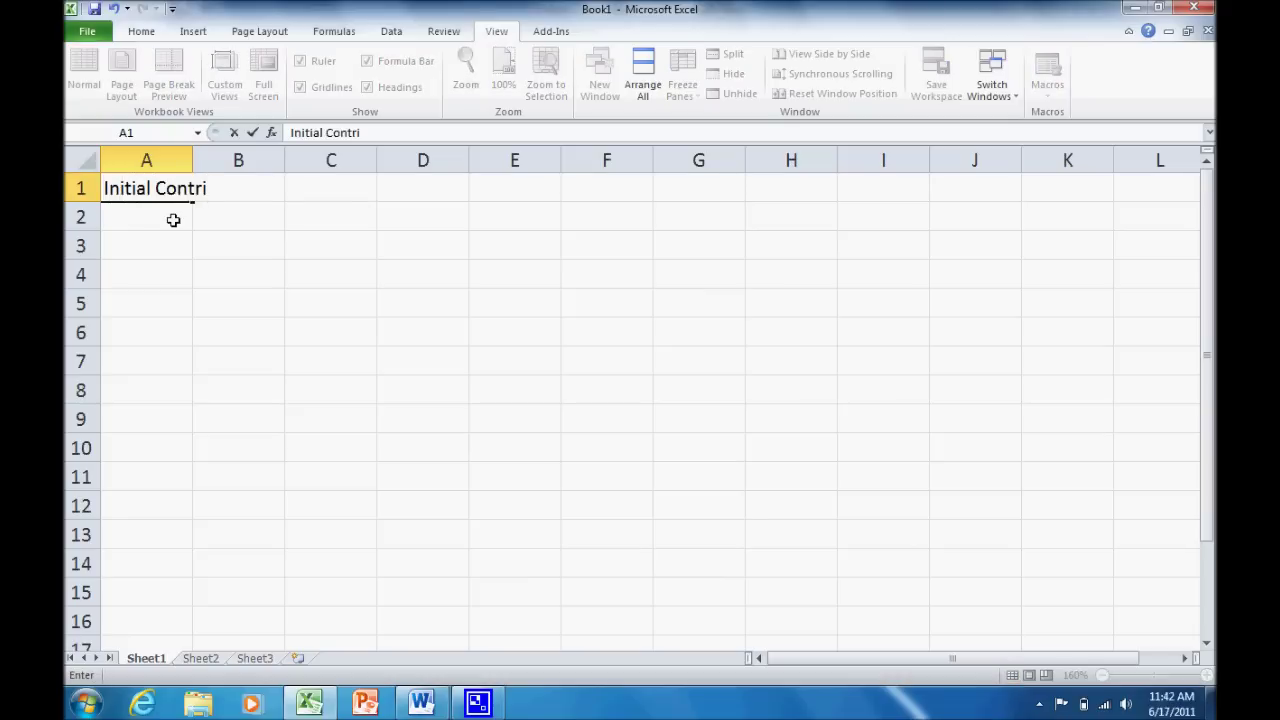
text(bution)
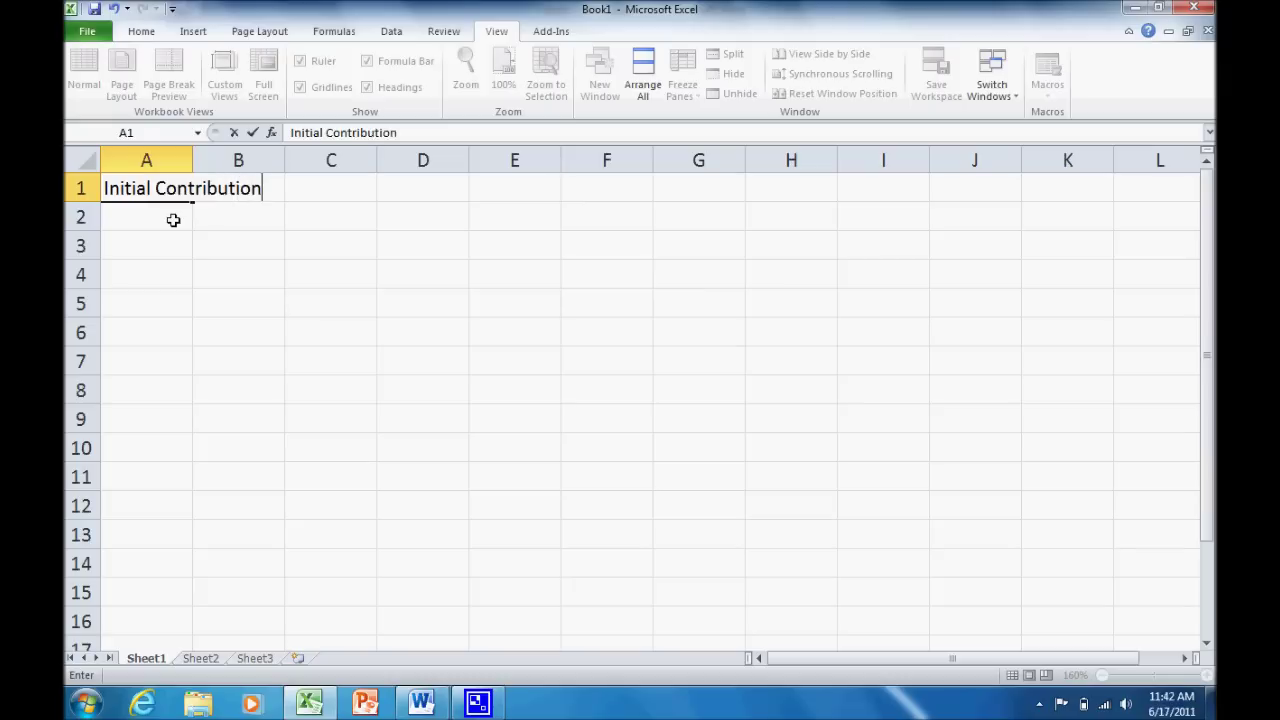
key(Return)
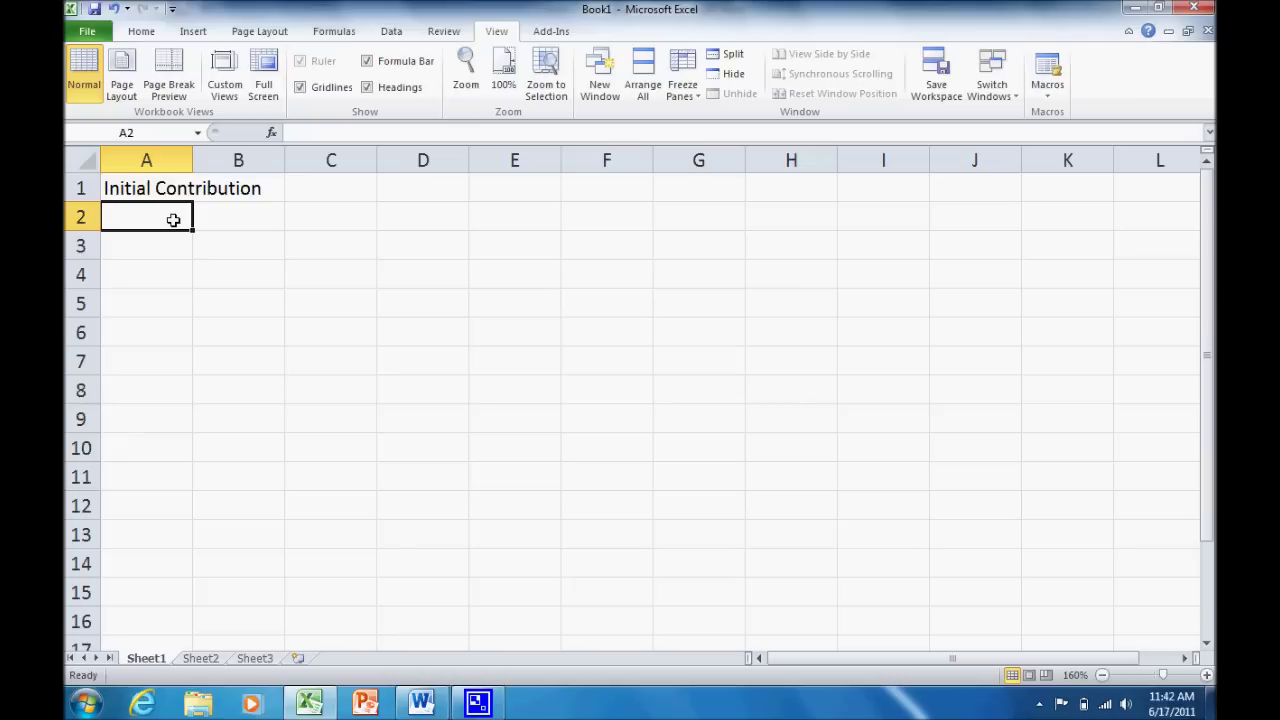
text(Periodic)
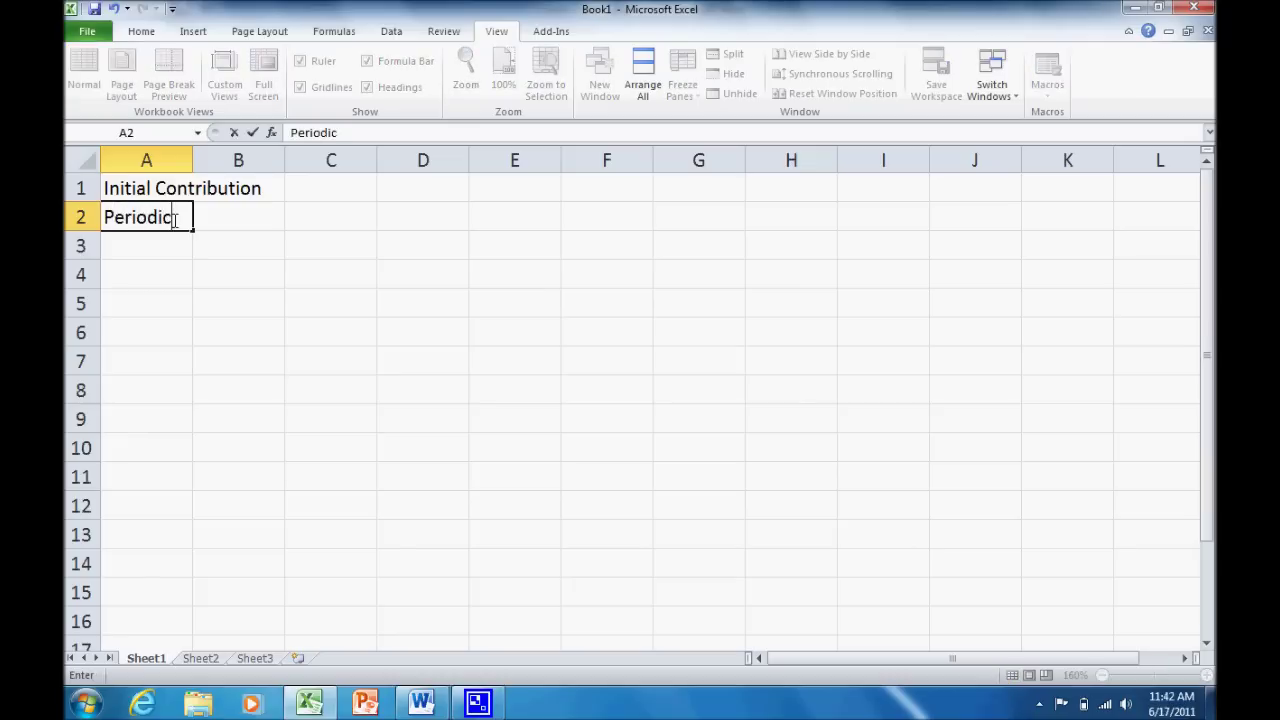
text( Contri)
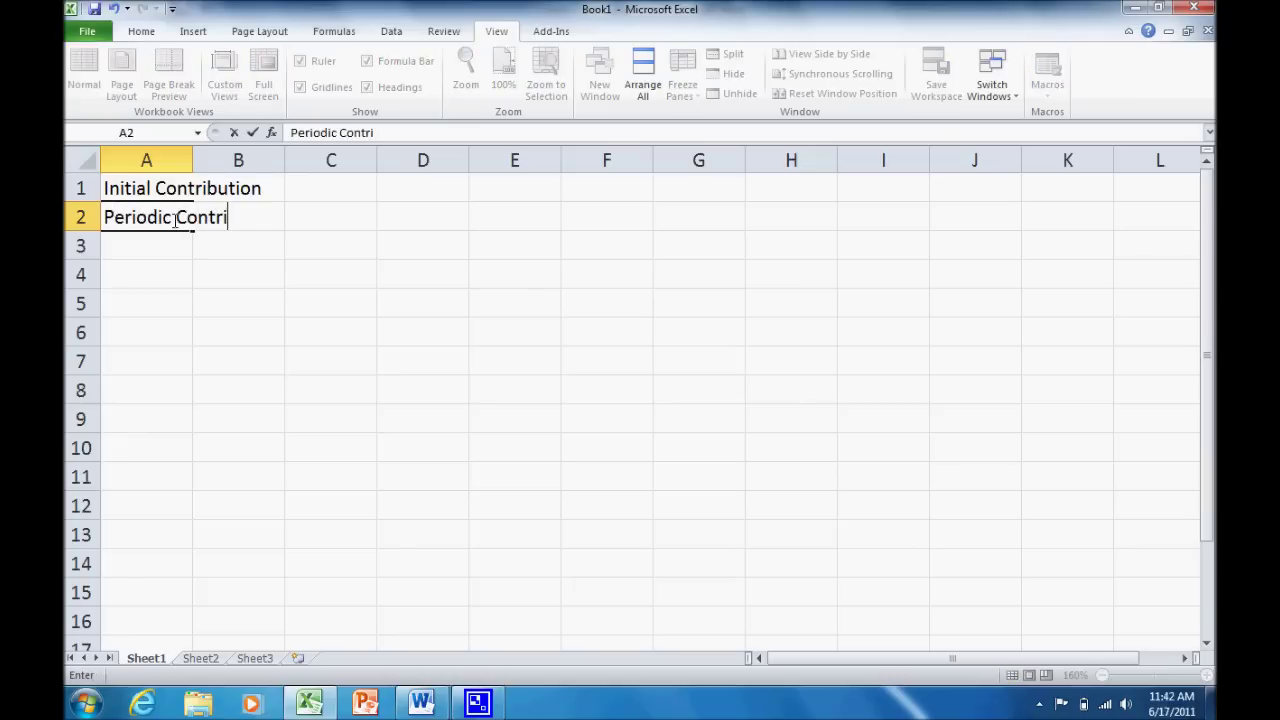
text(bution)
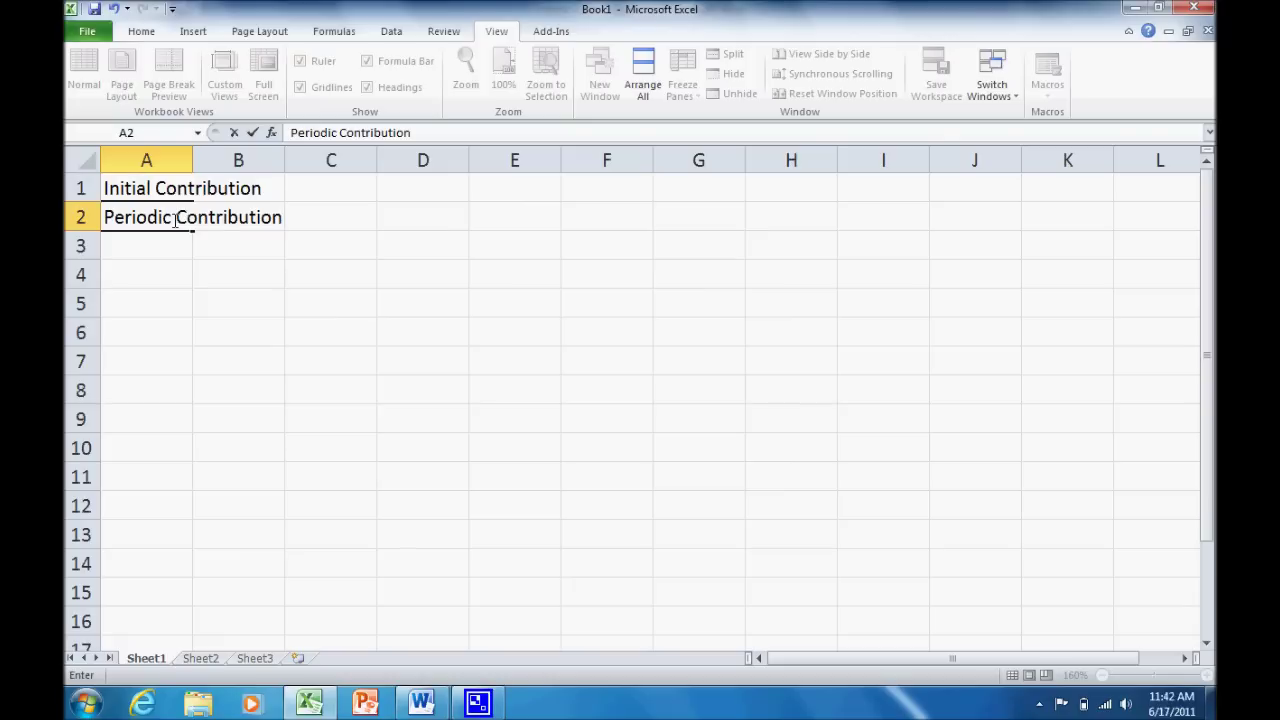
key(Return)
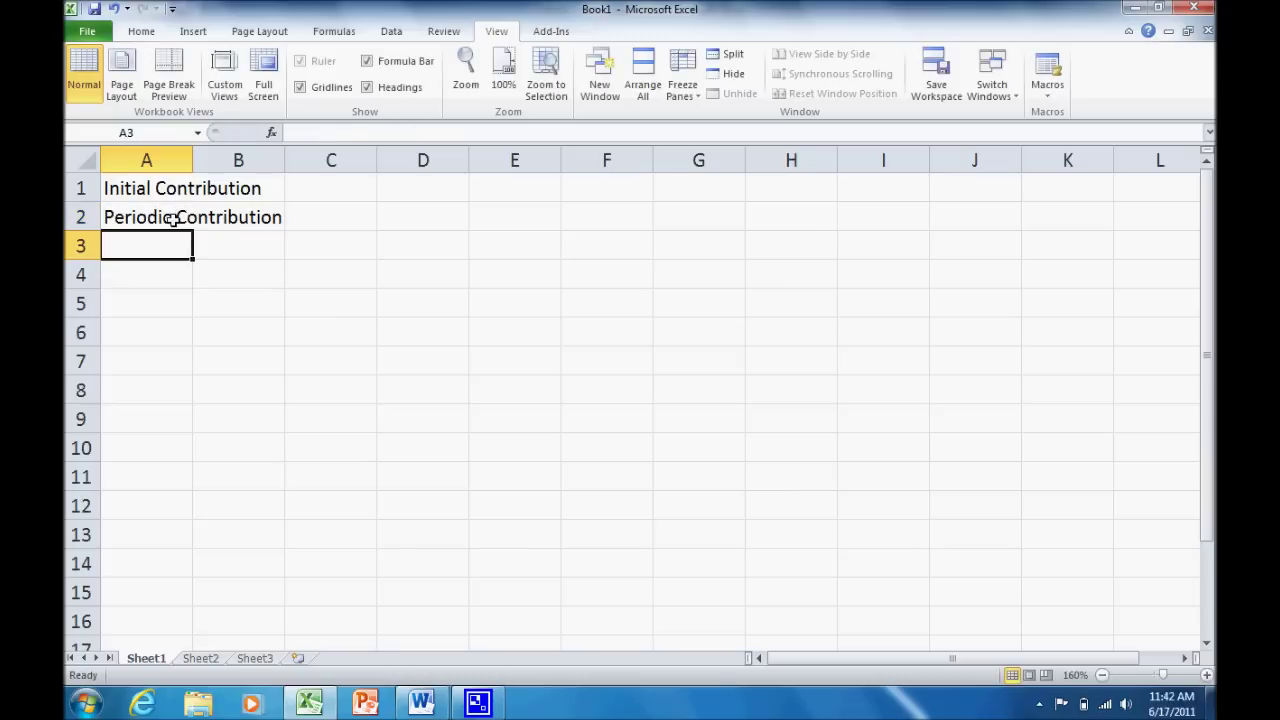
Enter the labels "Contributions Per Year" in cell A3 and "Rate of Return" in cell A4
text(Contrib)
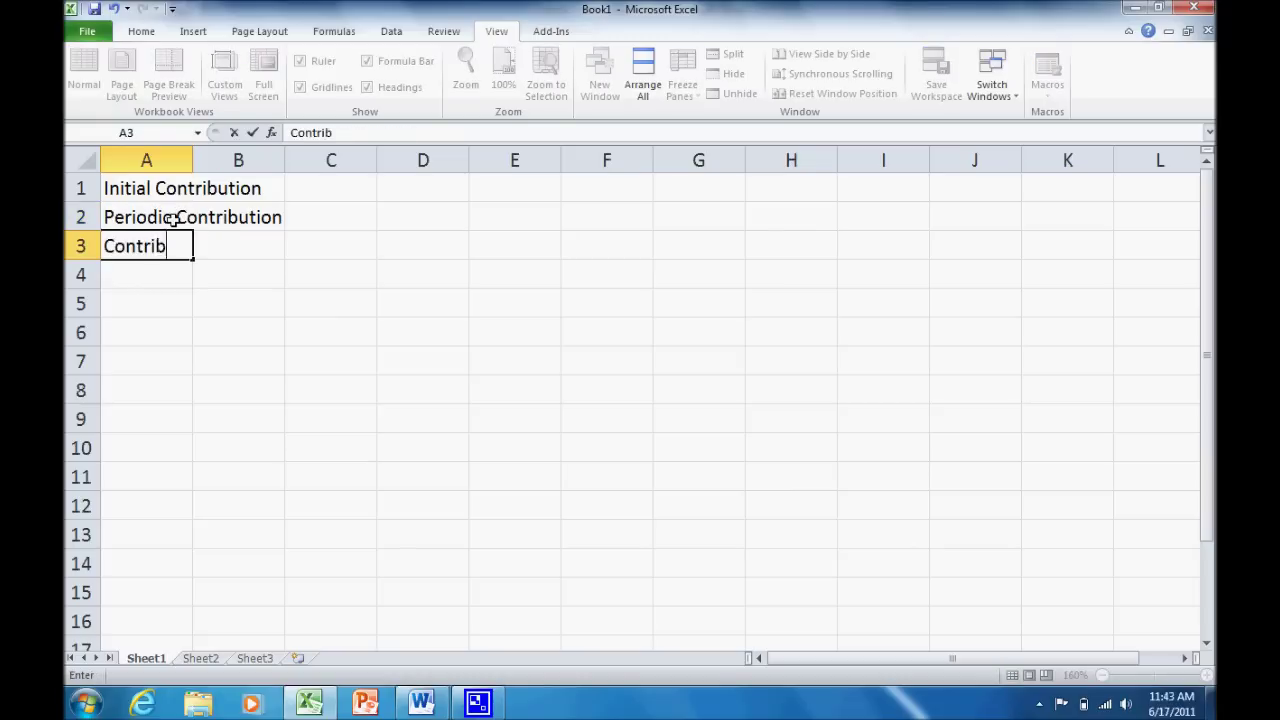
text(utions )
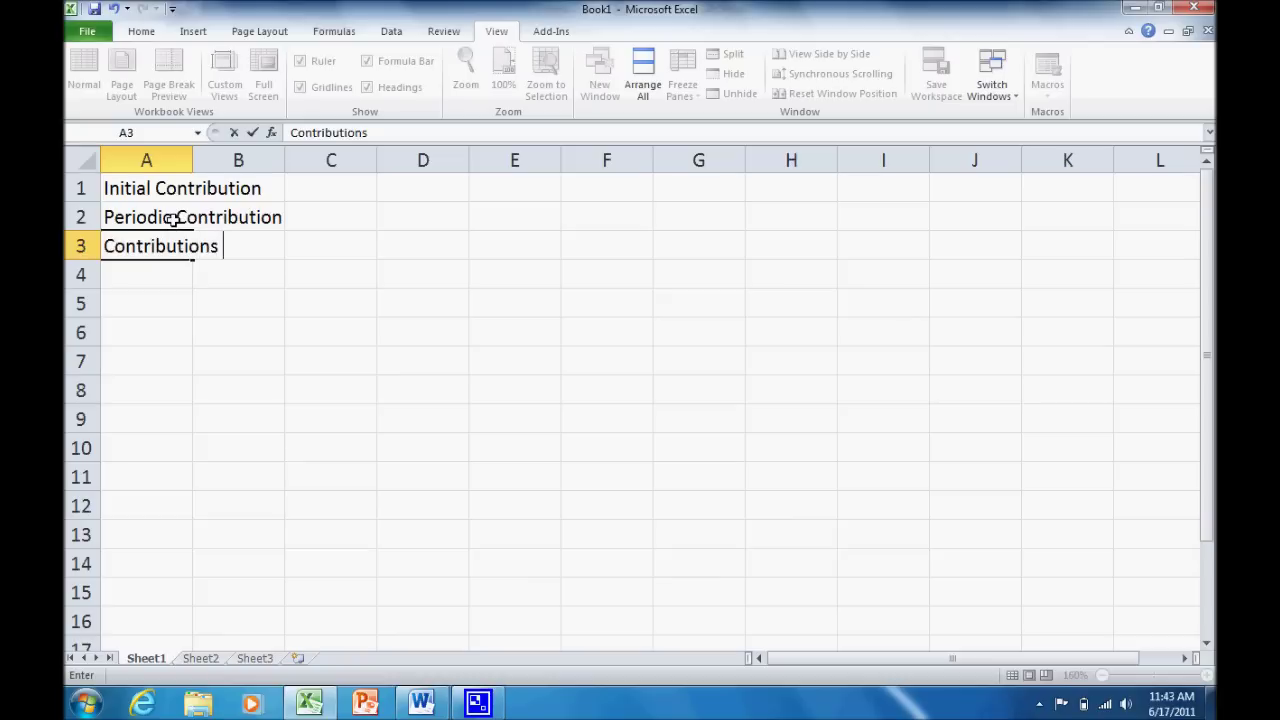
text(Per Yea)
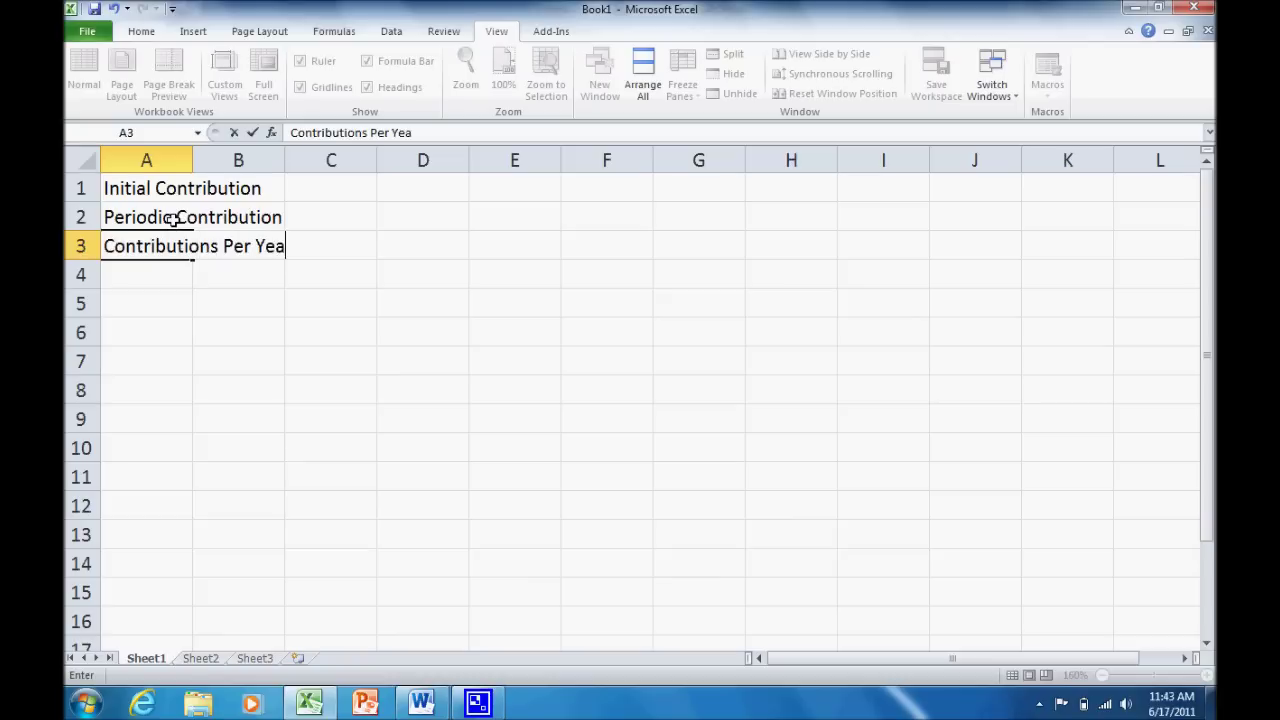
text(r)
key(Return)
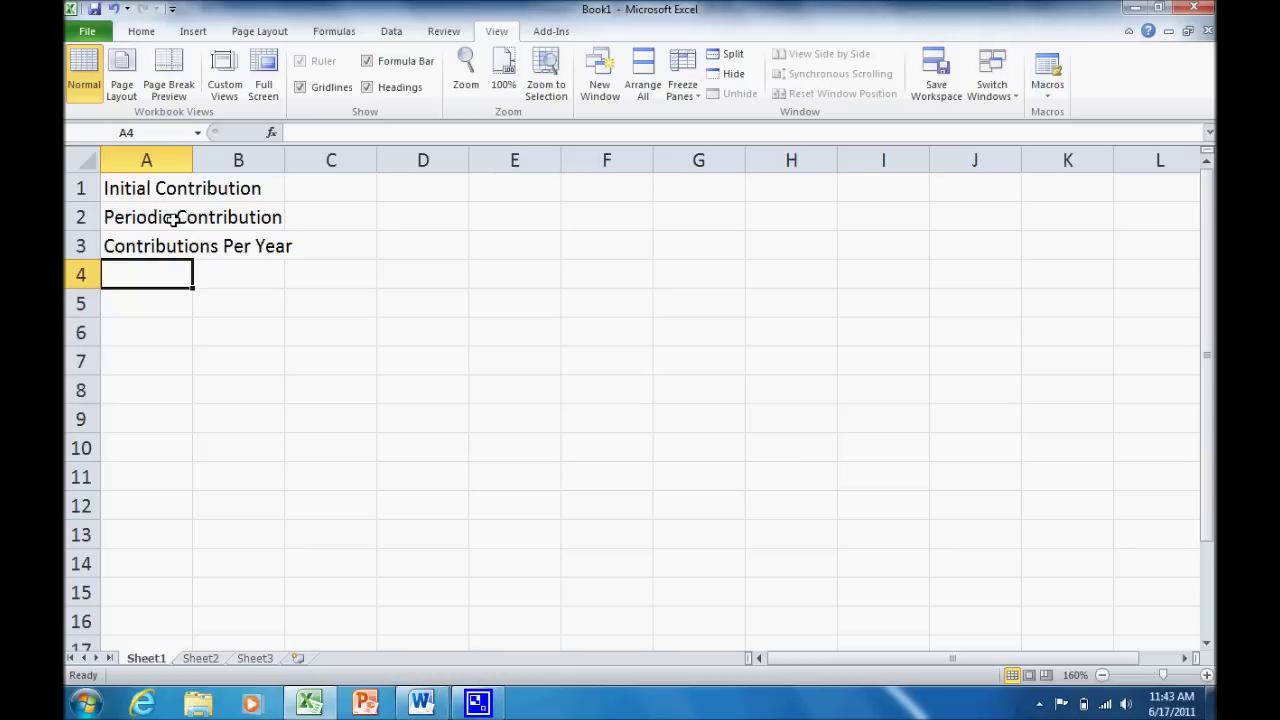
text(Rate of R)
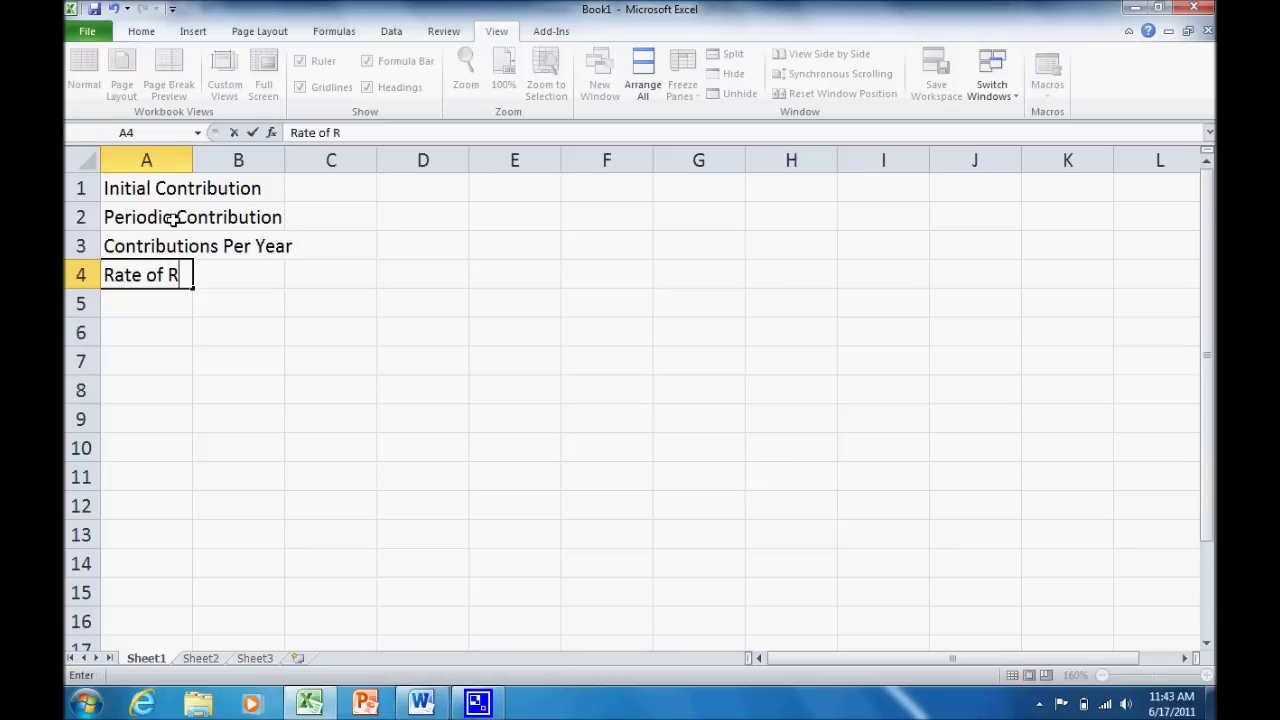
text(eturn)
key(Return)
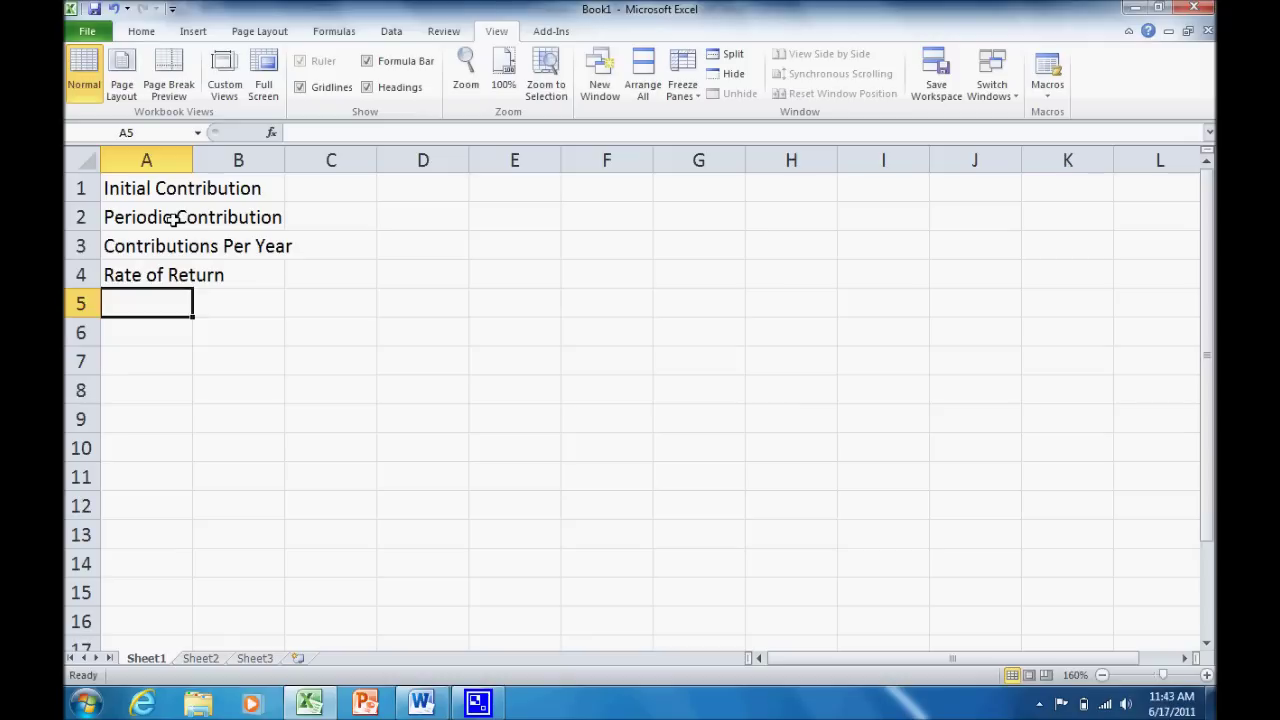
Enter the label "Time (Number of Years)" in cell A5
text(Ti)
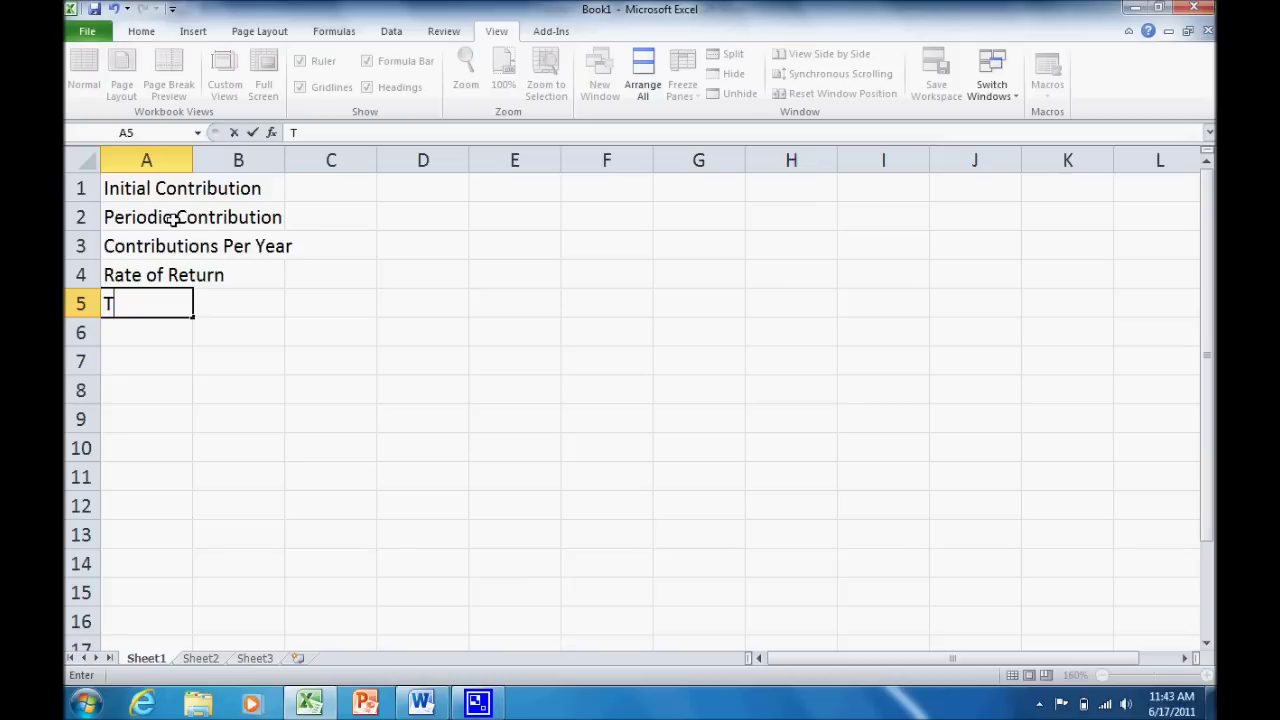
key(BackSpace)
key(BackSpace)
text(Time (N)
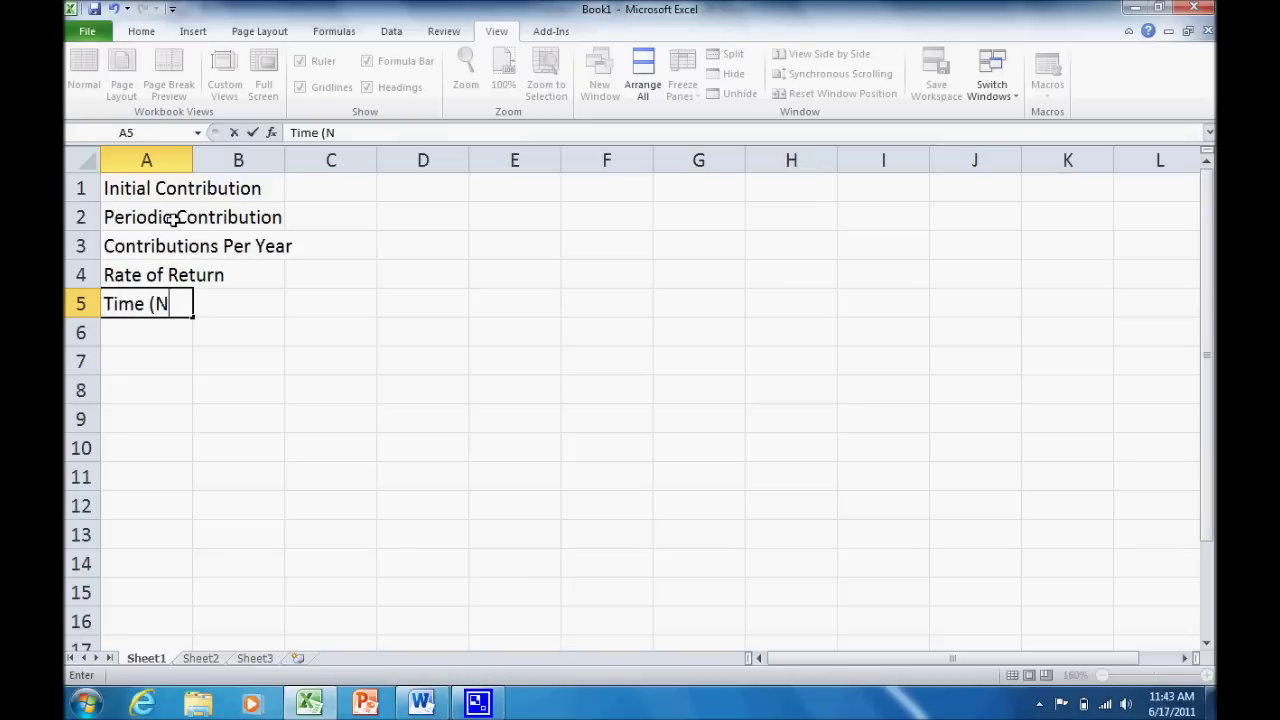
text(umber of Yea)
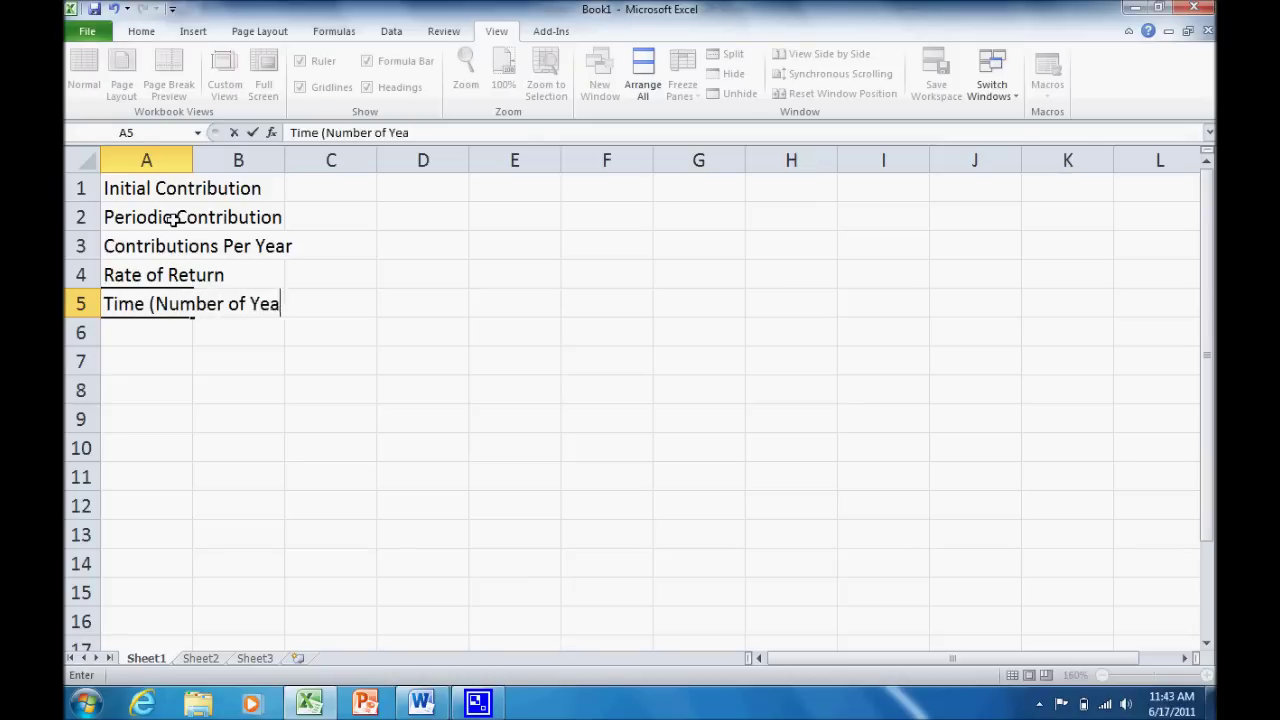
text(rs))
key(Return)
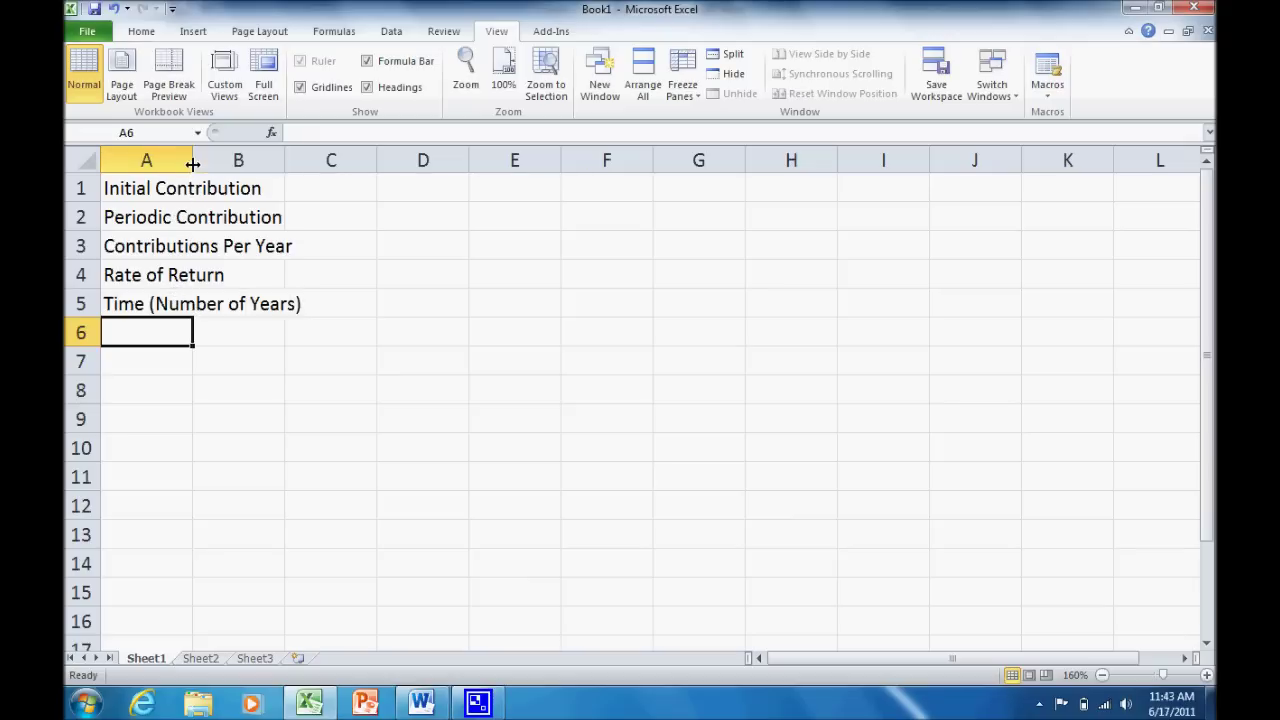
Widen column A so that its longest label fits completely inside the column
mouse_move(192, 163)
mouse_down()
mouse_move(323, 168)
mouse_move(191, 168)
mouse_up()
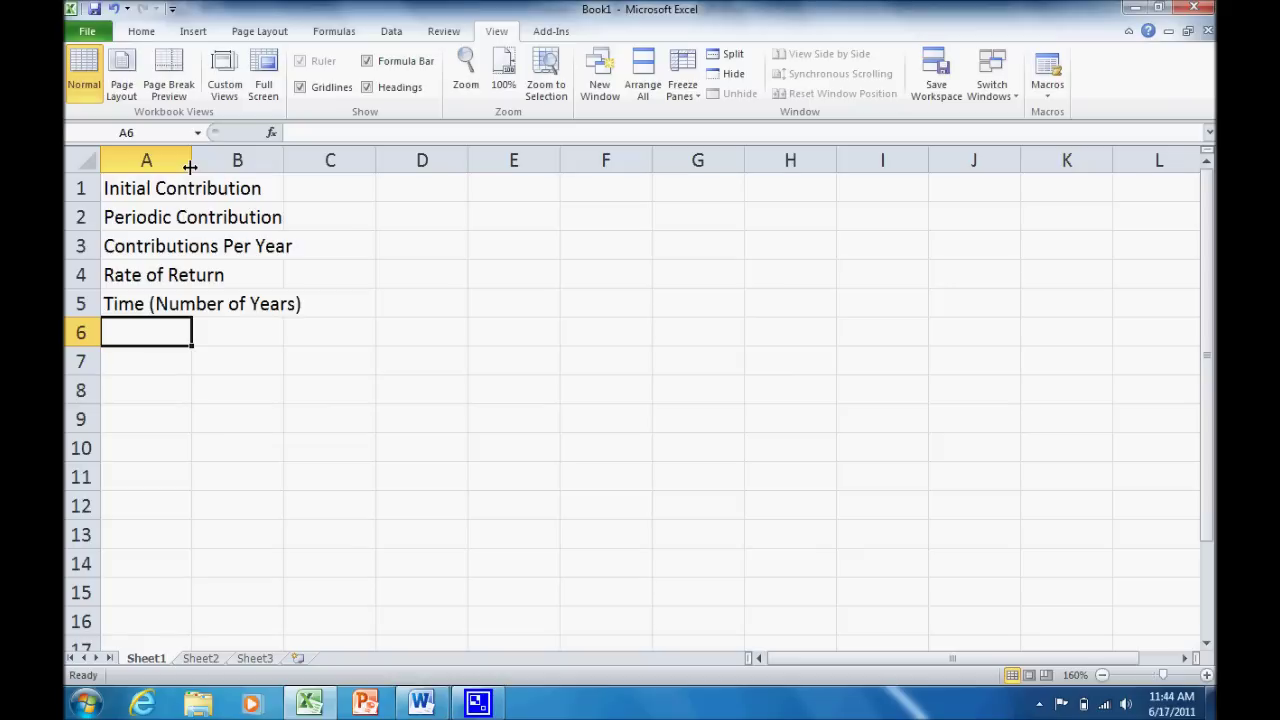
drag(190, 167, 190, 167)
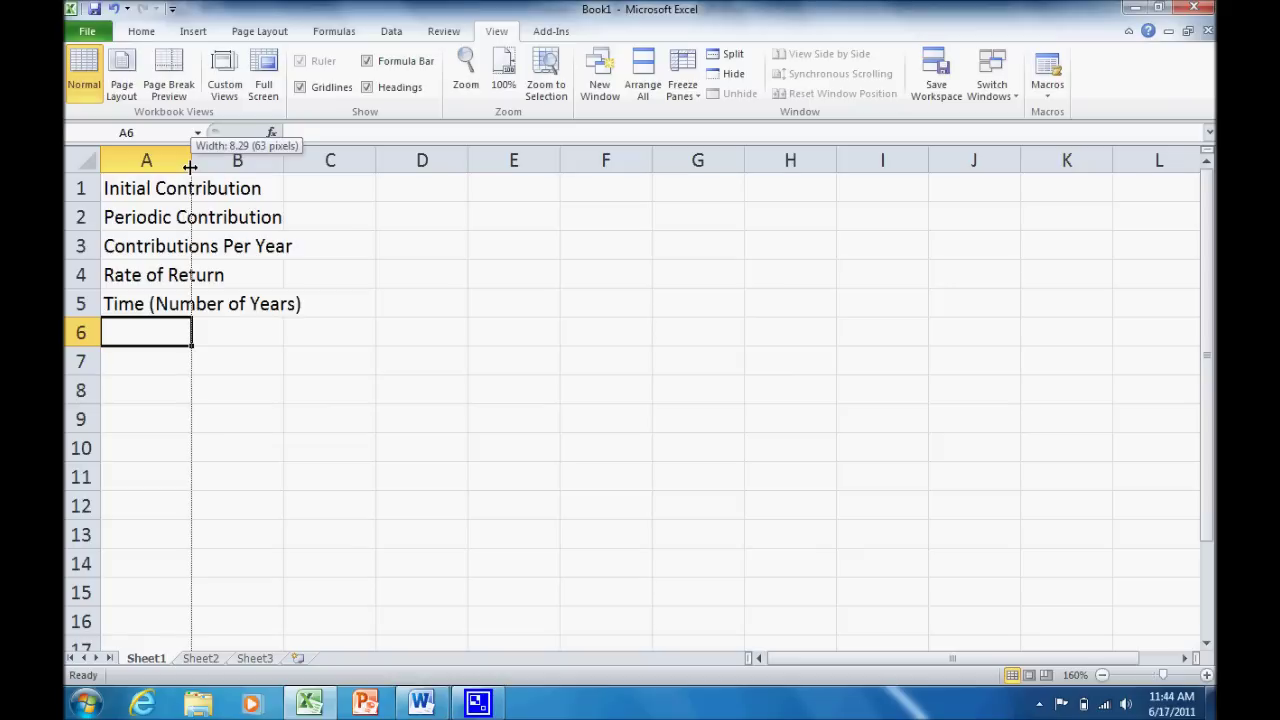
drag(190, 167, 340, 172)
drag(340, 172, 338, 170)
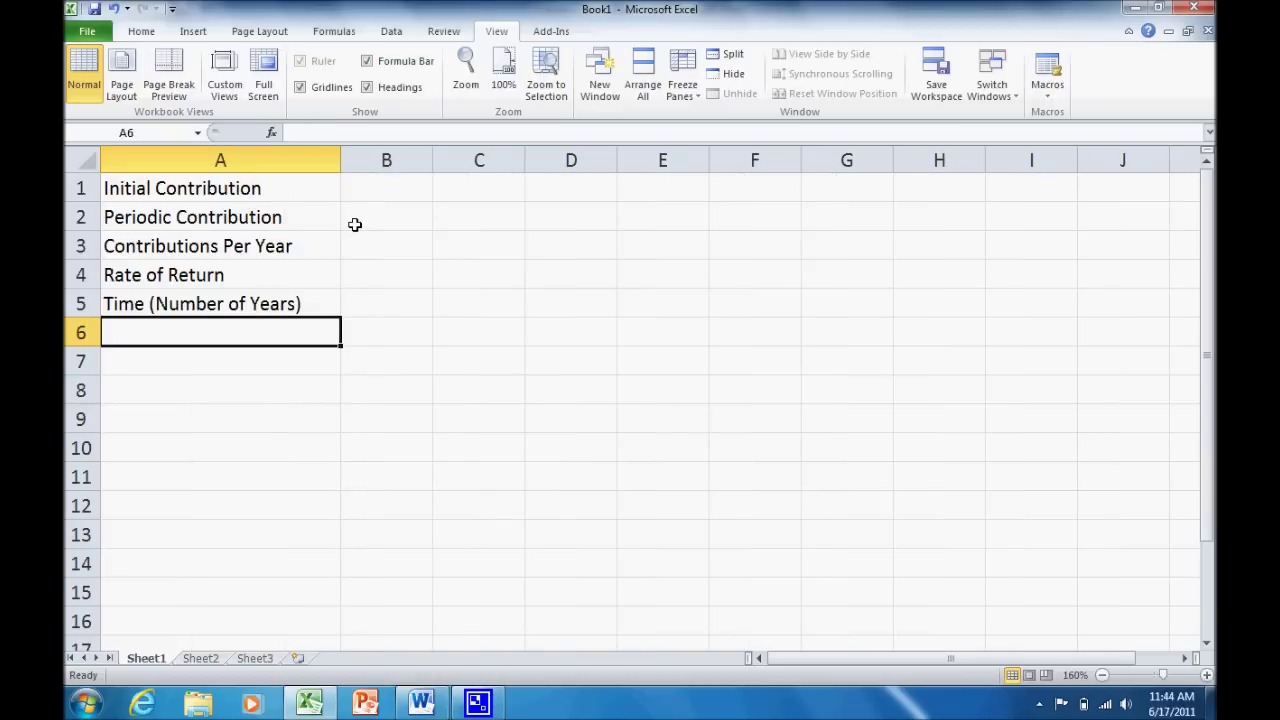
Enter $5000 as the initial contribution in B1 and $50 as the periodic contribution in B2
click(384, 196)
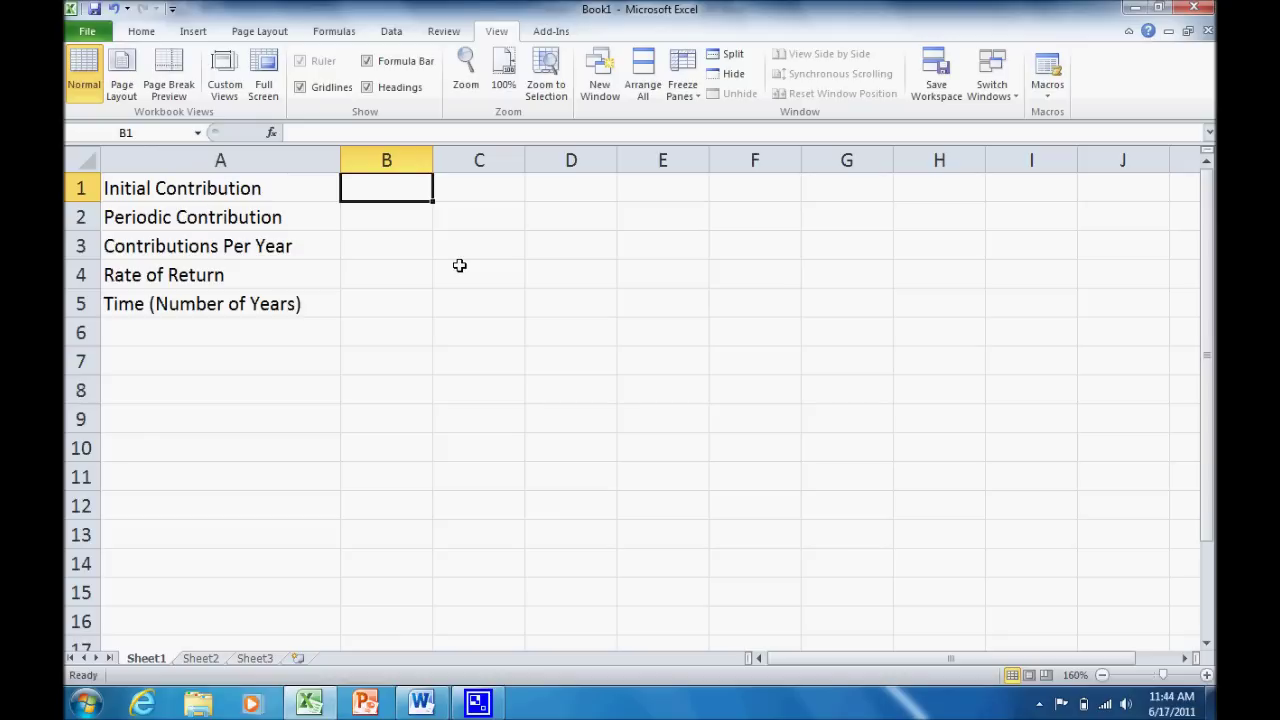
text($5000)
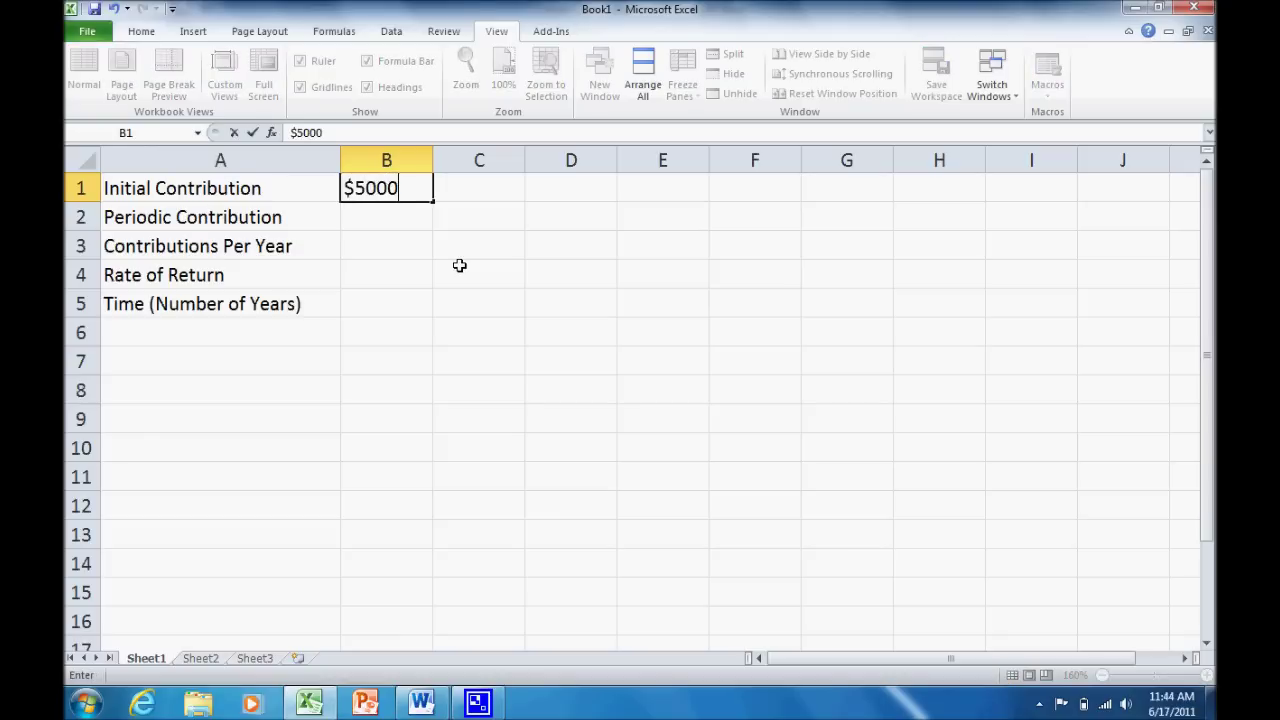
key(Return)
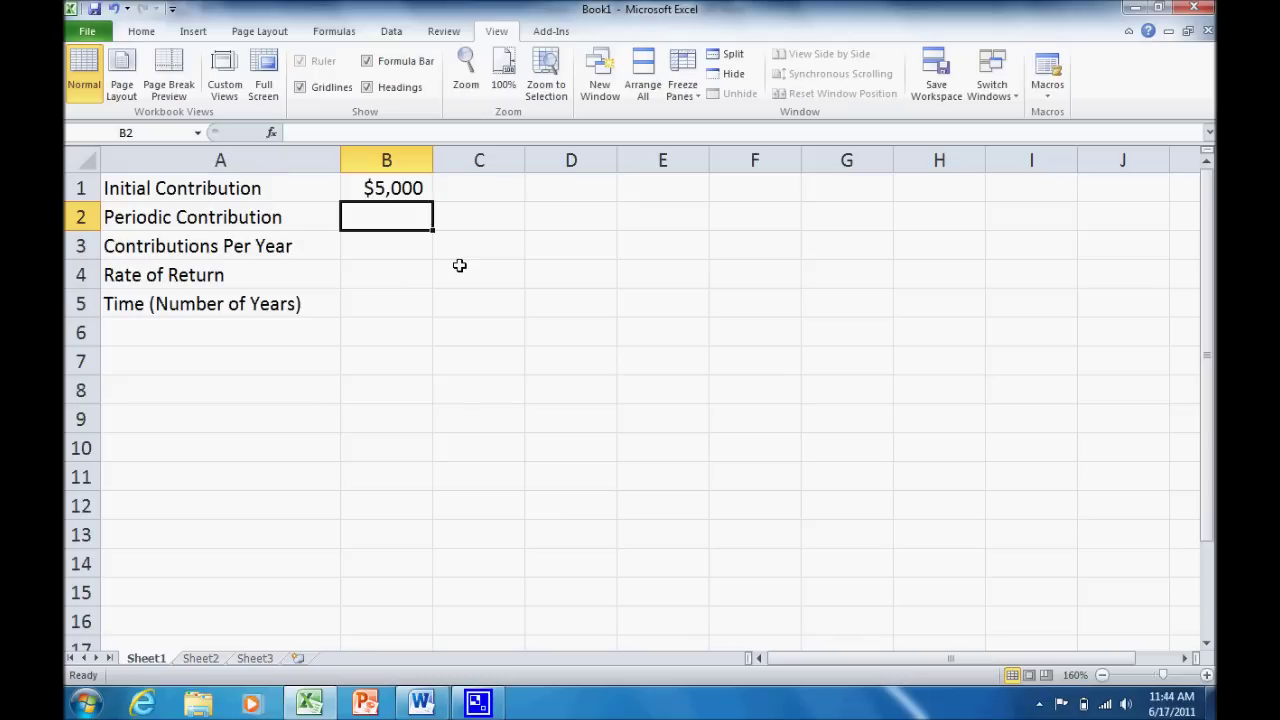
text($50)
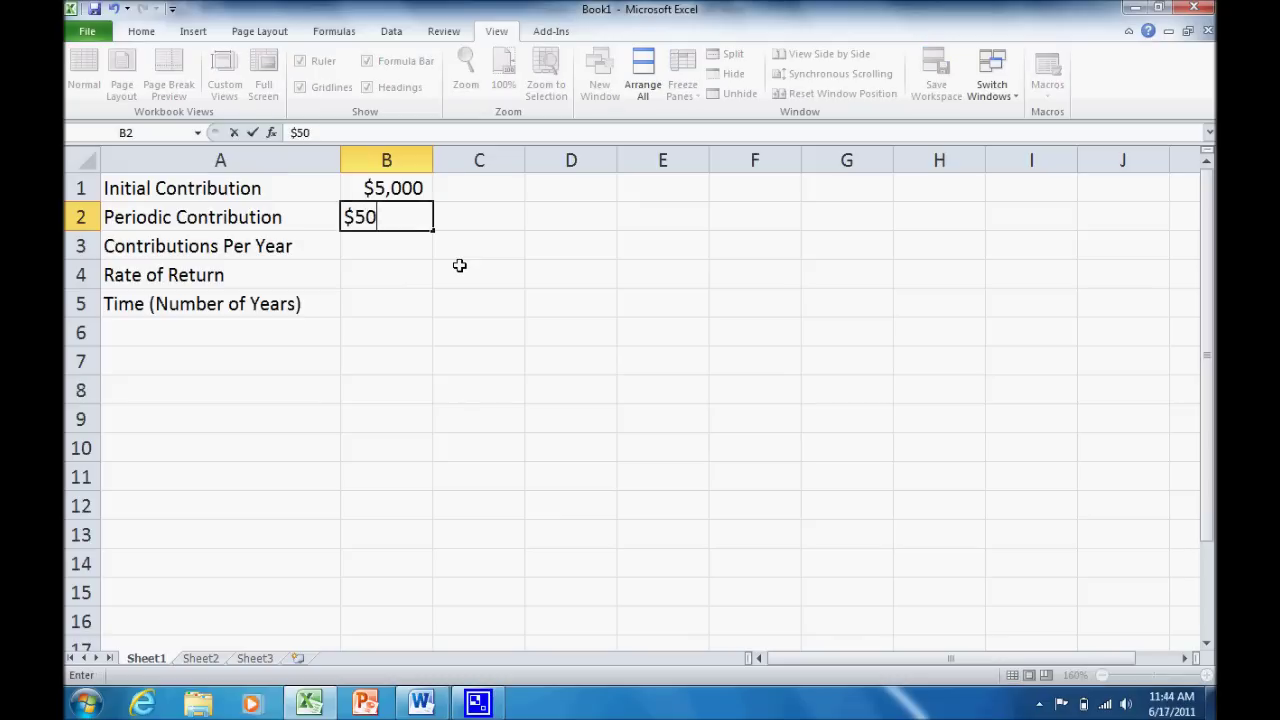
key(Return)
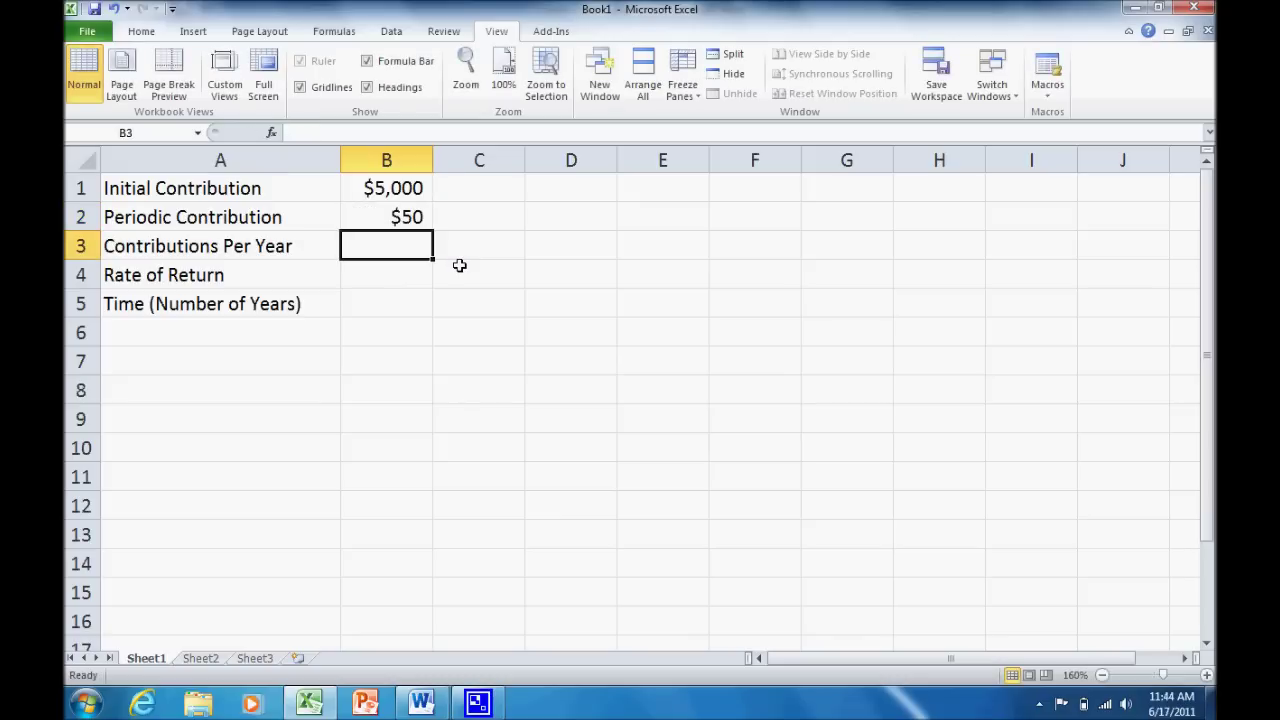
Fill cells B3 to B5 with 52 contributions per year, a 6% rate of return and 30 years
text(52)
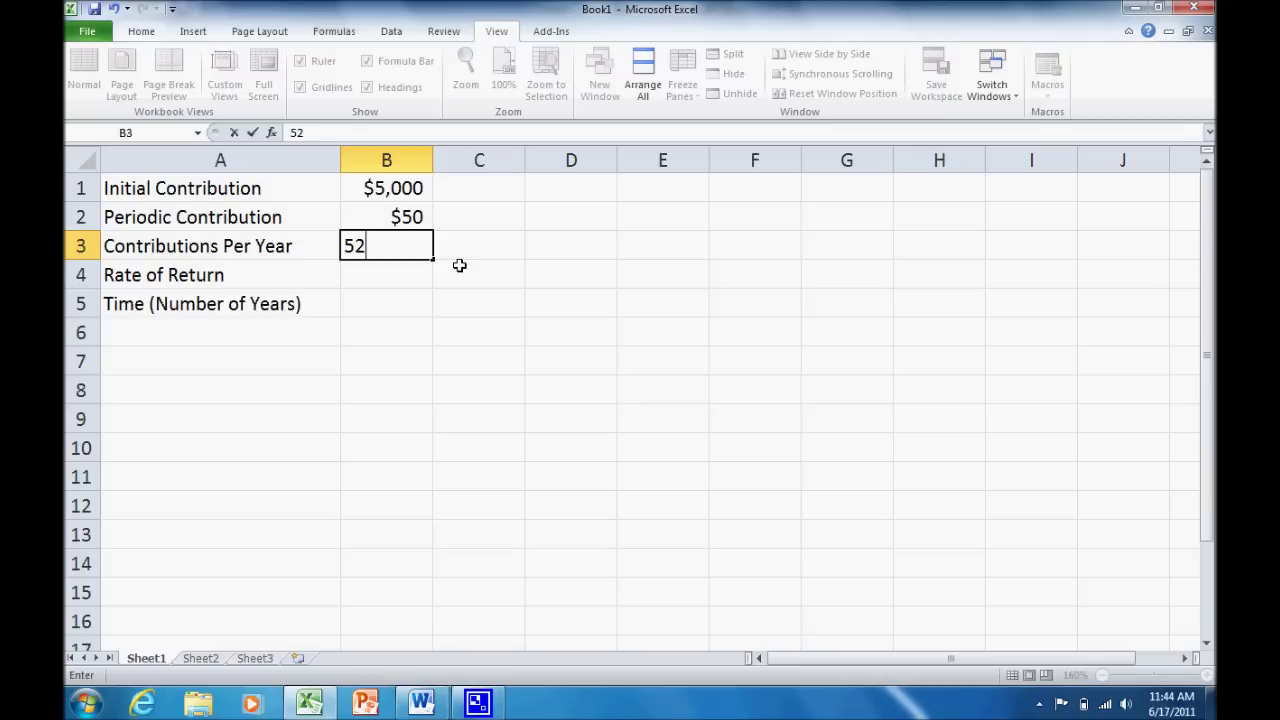
key(Return)
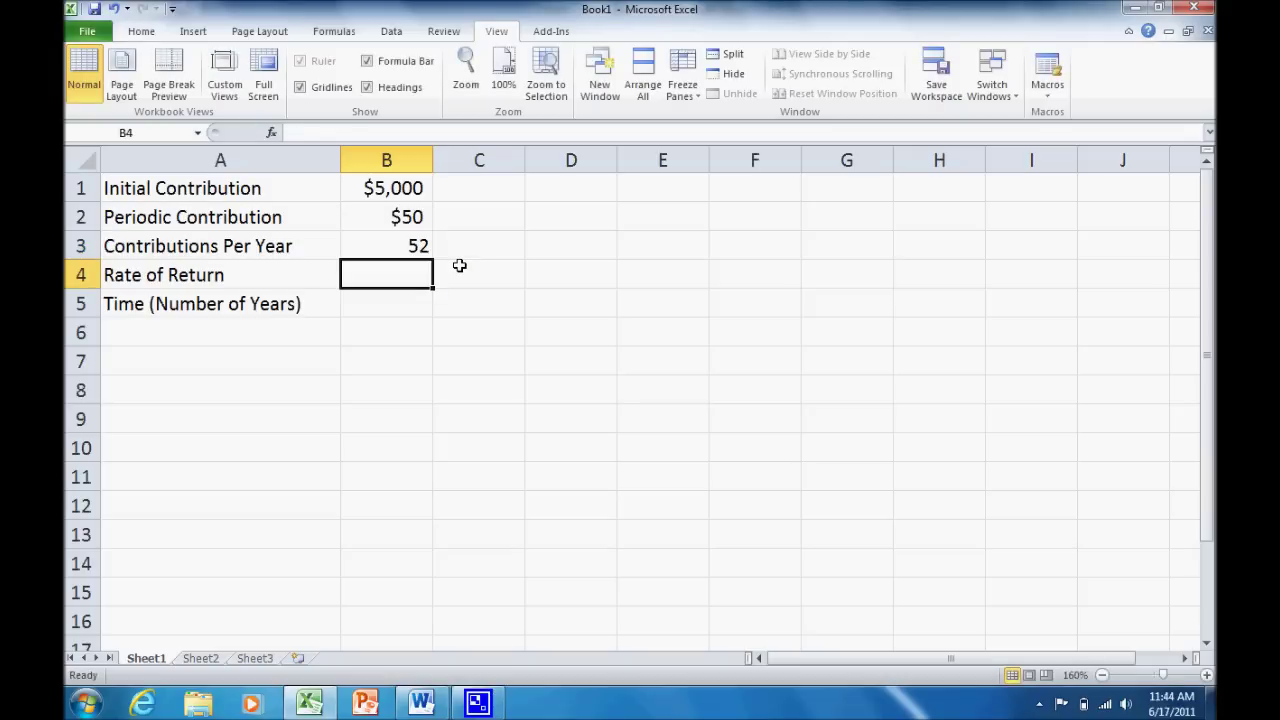
text(6%)
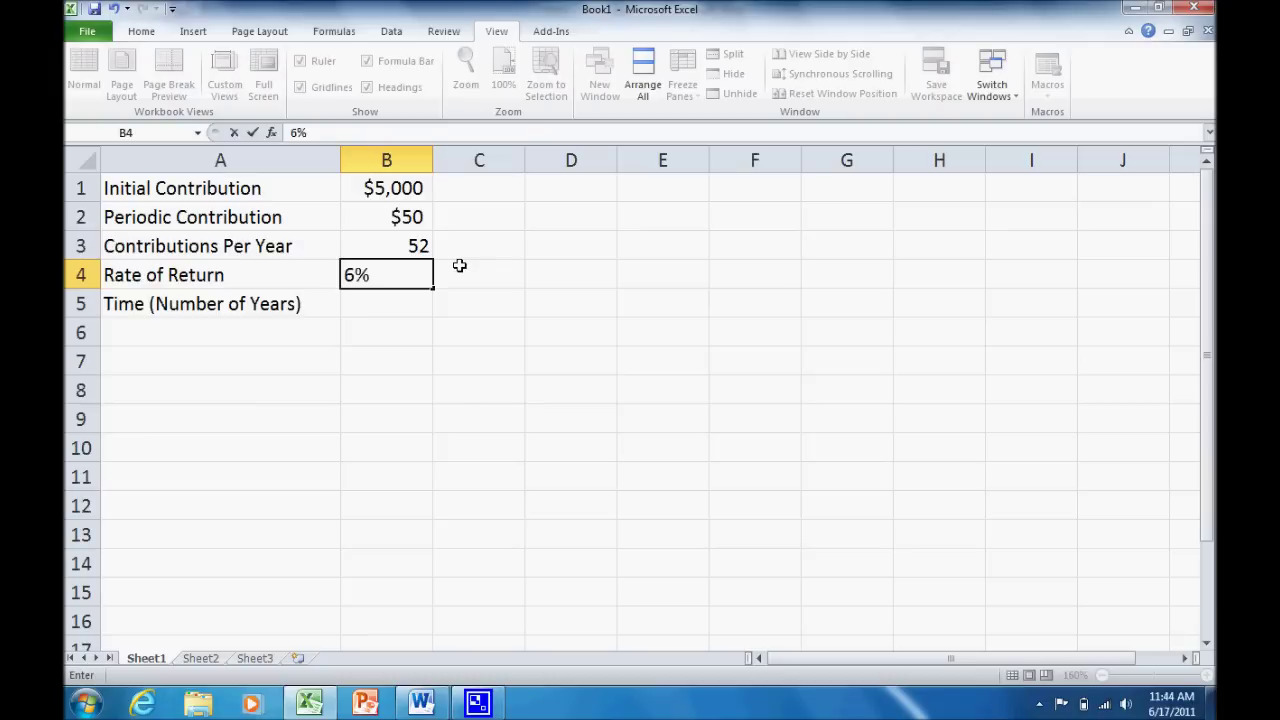
key(Return)
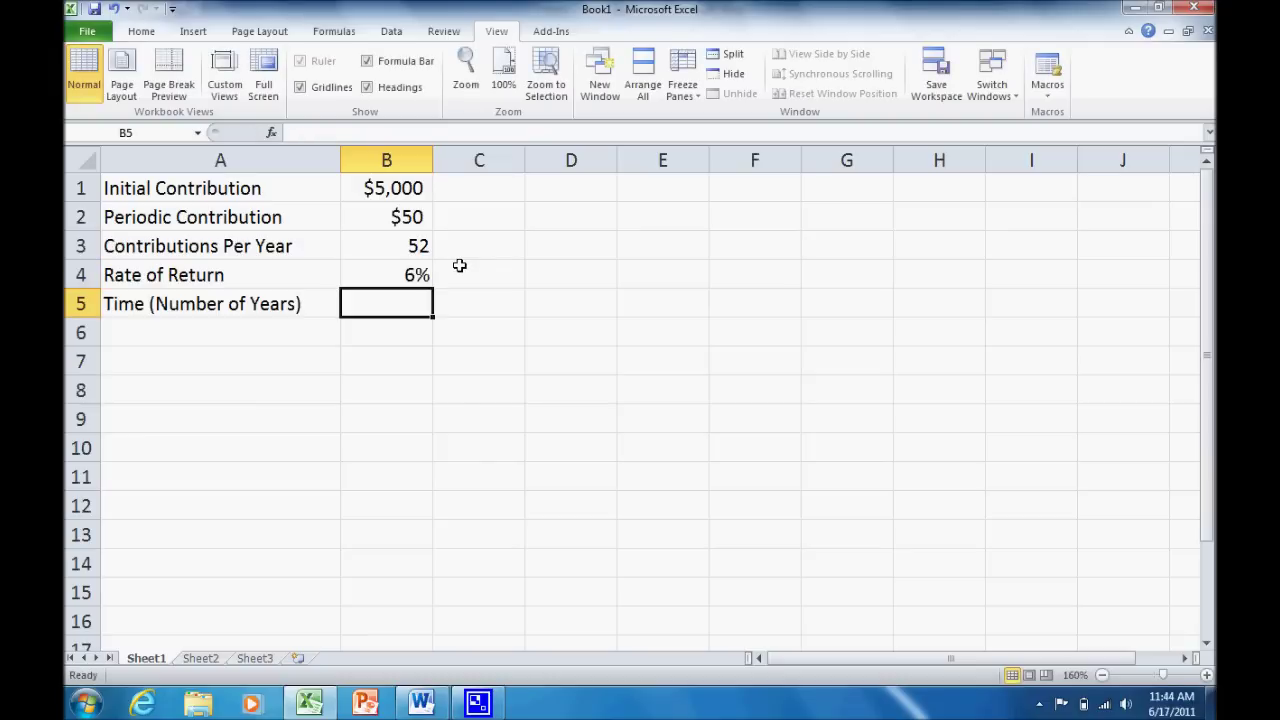
text(30)
key(Return)
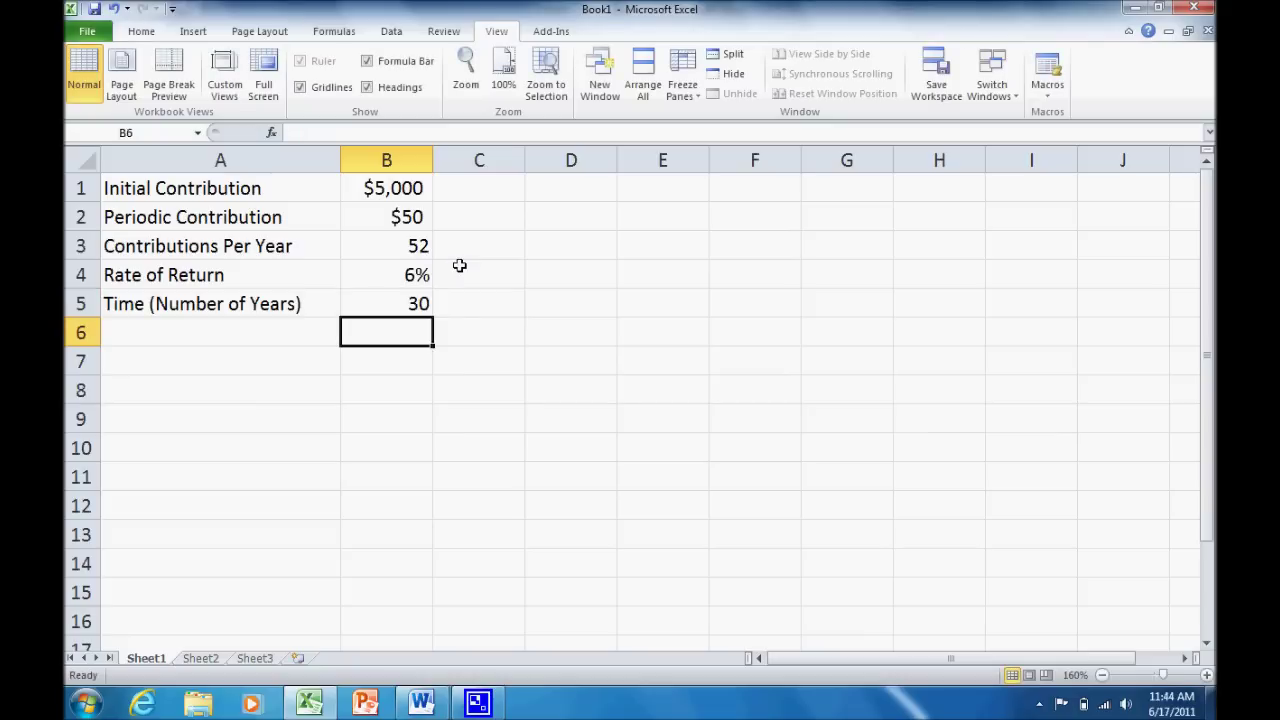
Enter the label "Future Value" in cell A8, below the input values
click(263, 389)
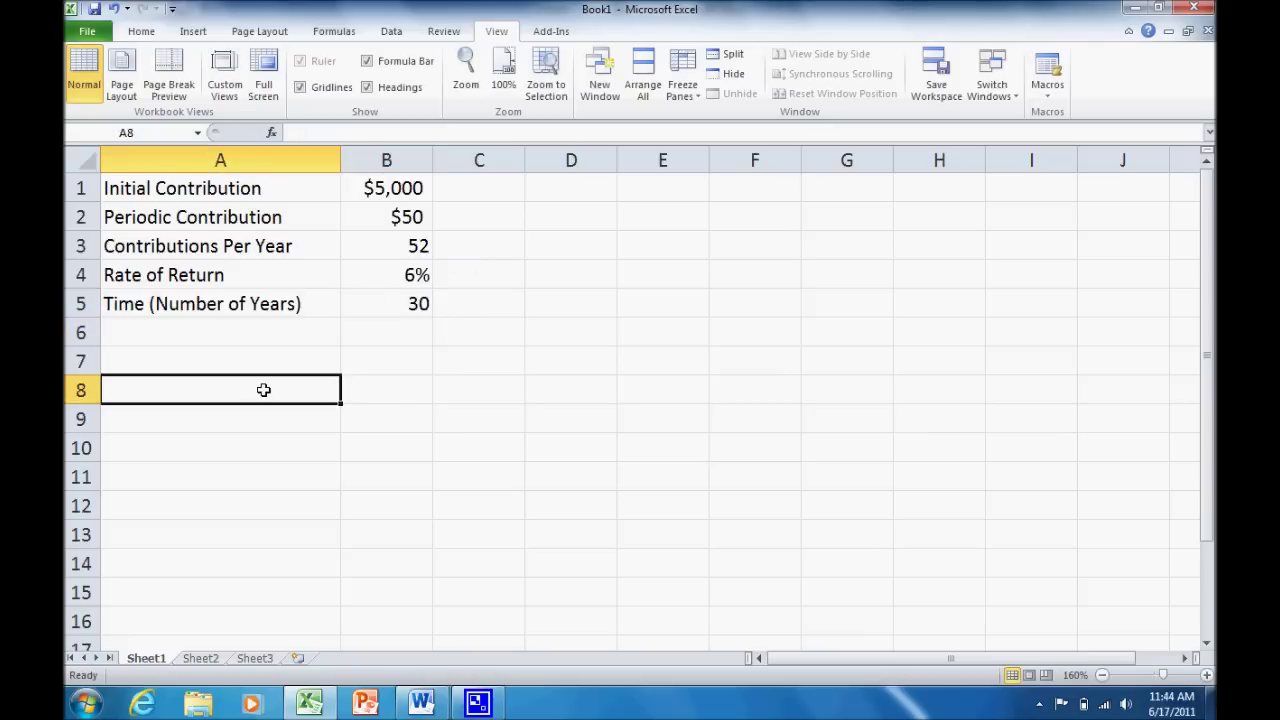
text(Future V)
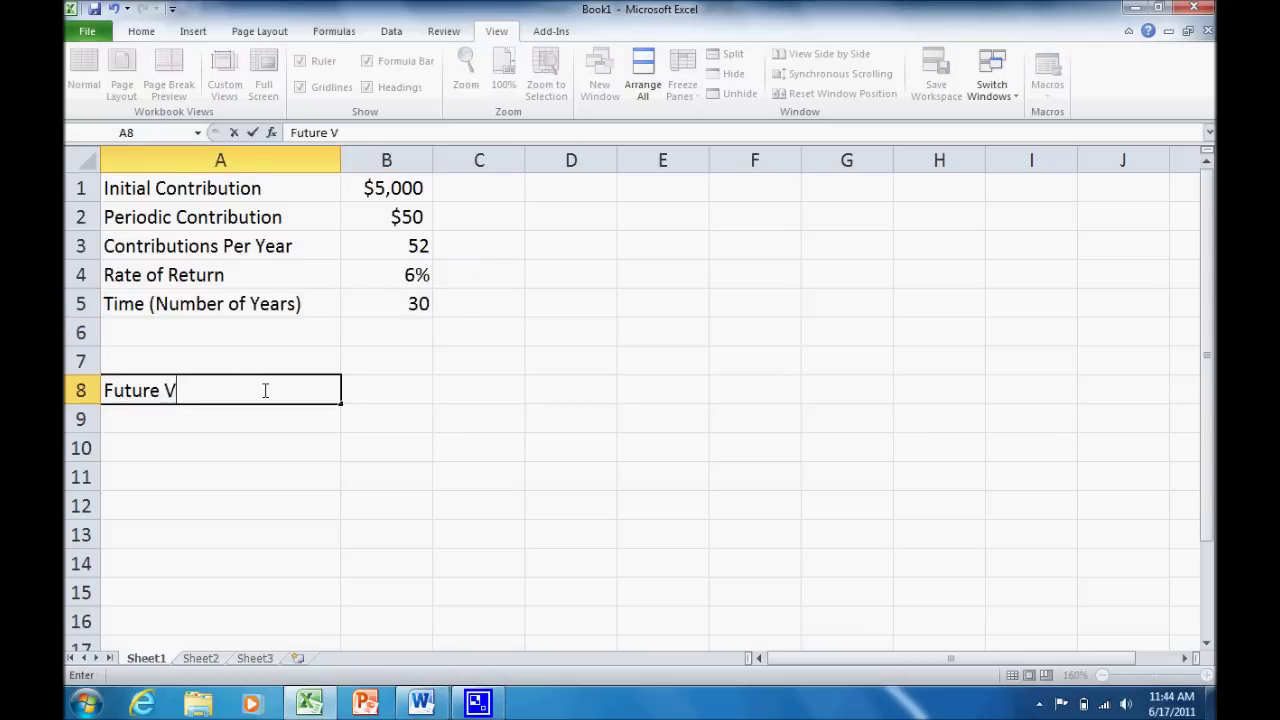
text(alue)
key(Return)
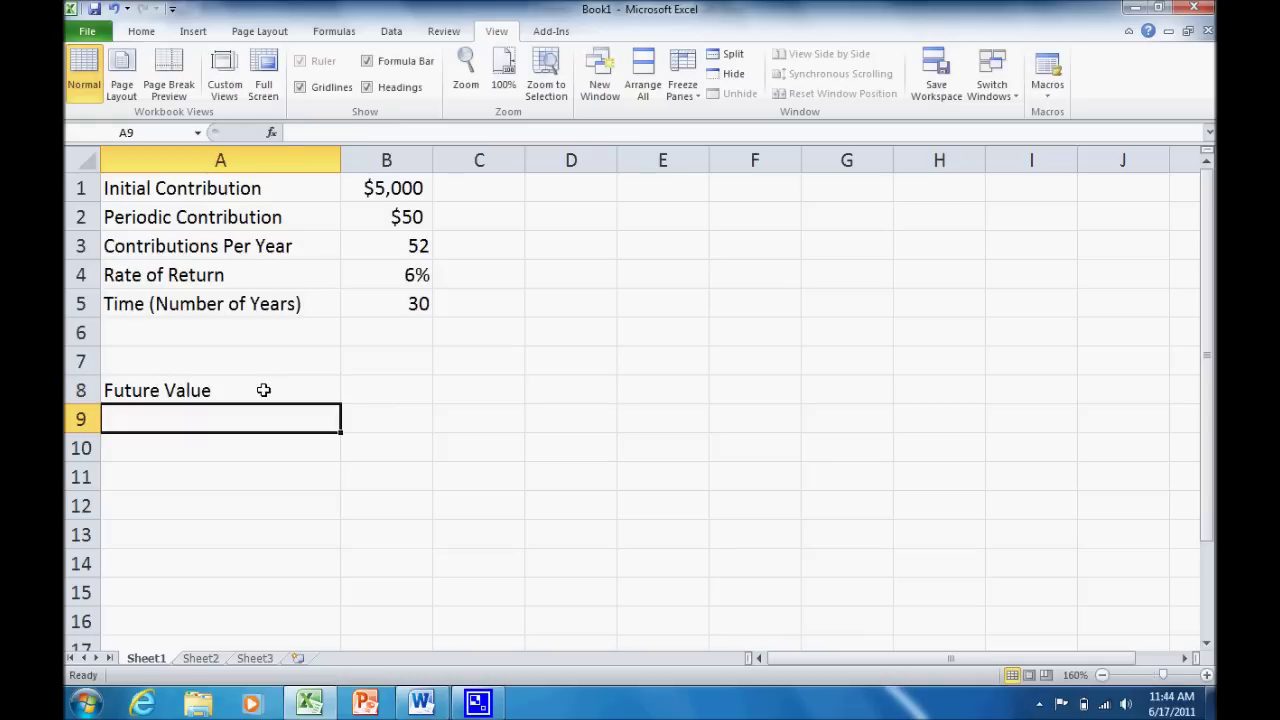
Insert the financial function FV in cell B8, next to the Future Value label
click(366, 392)
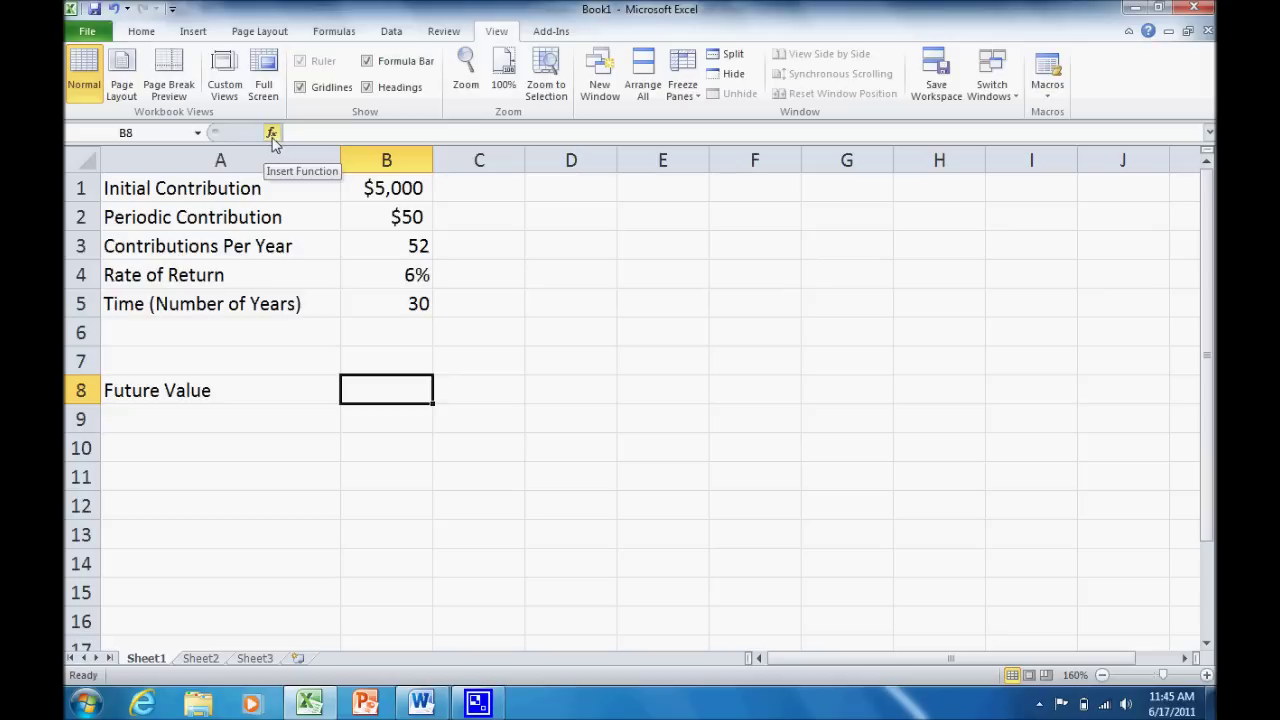
click(272, 134)
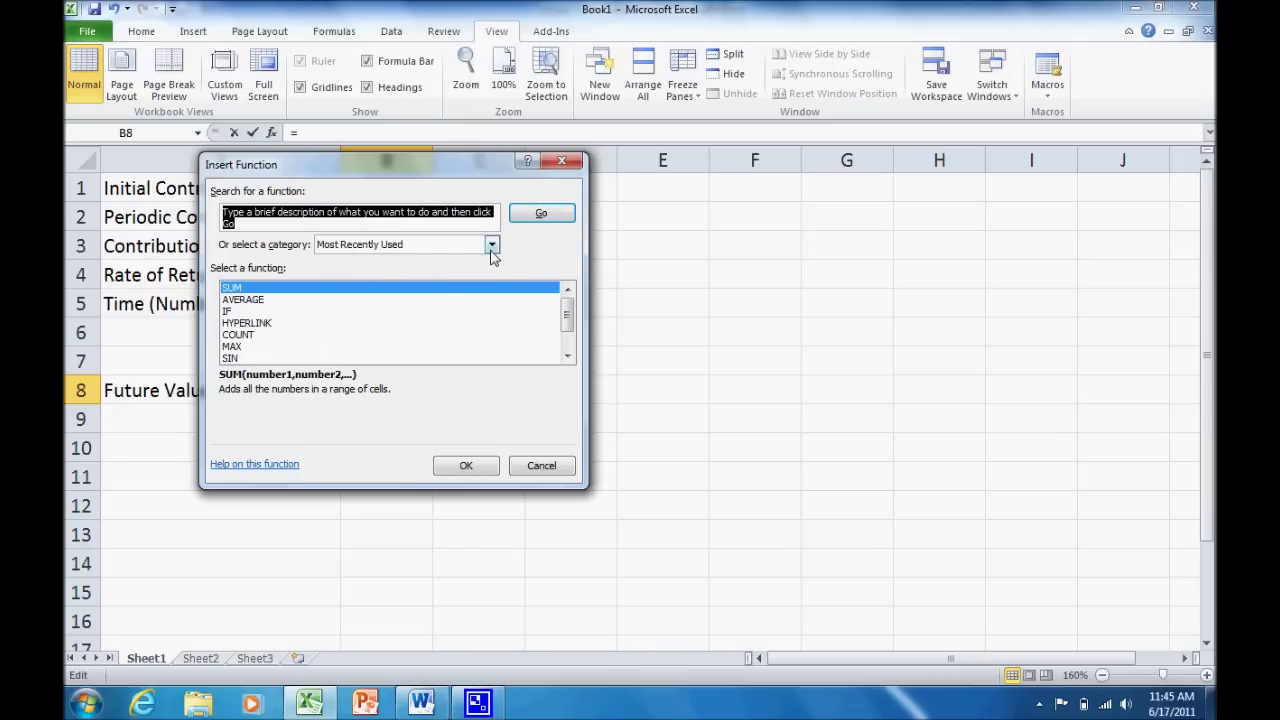
click(491, 246)
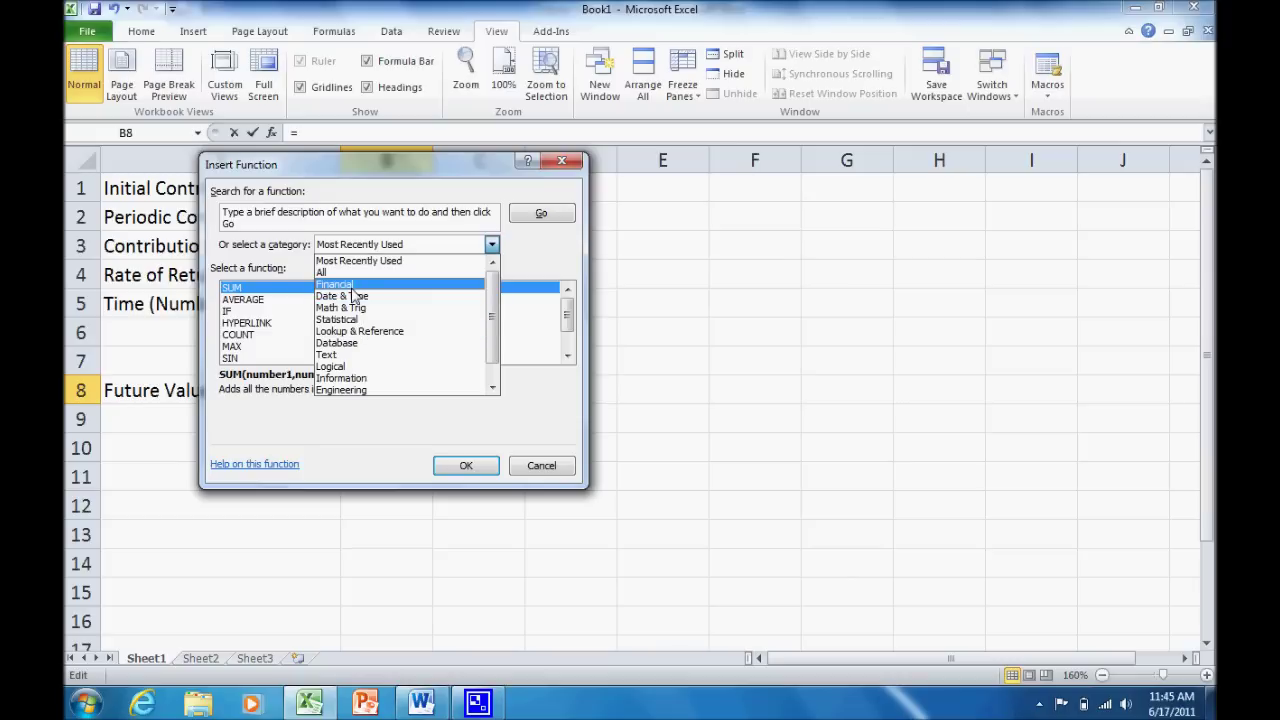
click(351, 289)
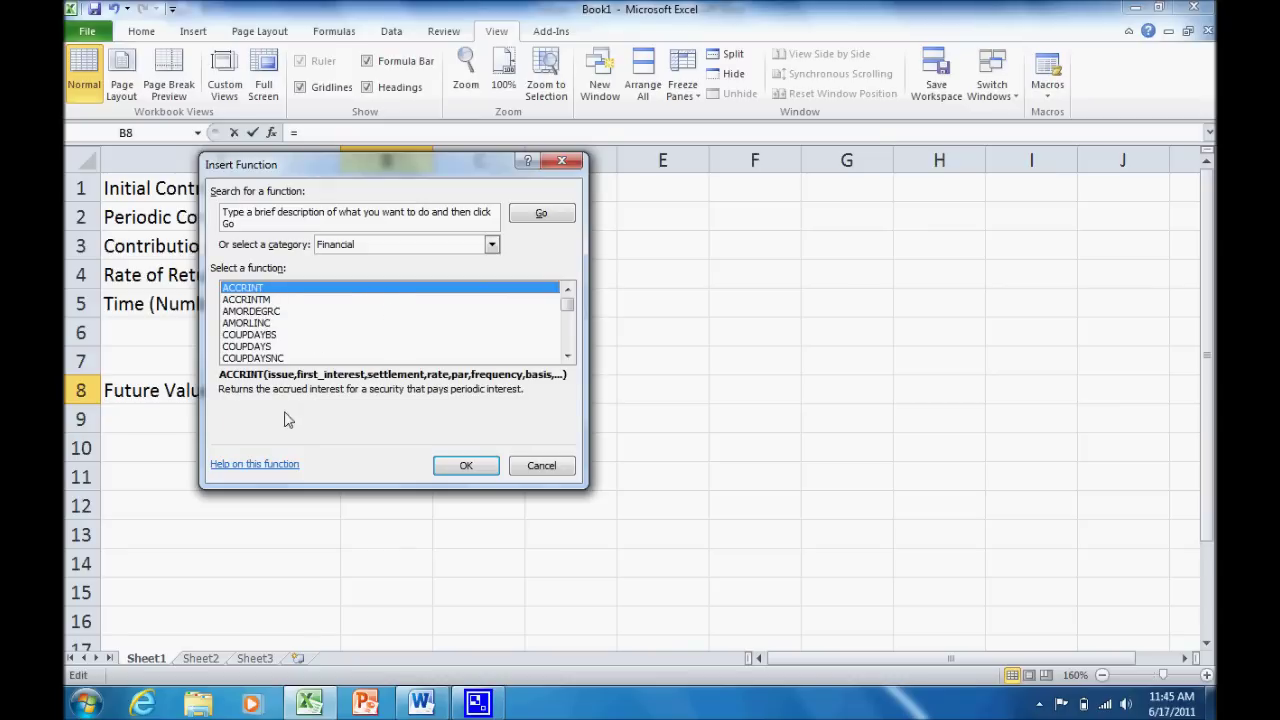
click(270, 311)
click(288, 323)
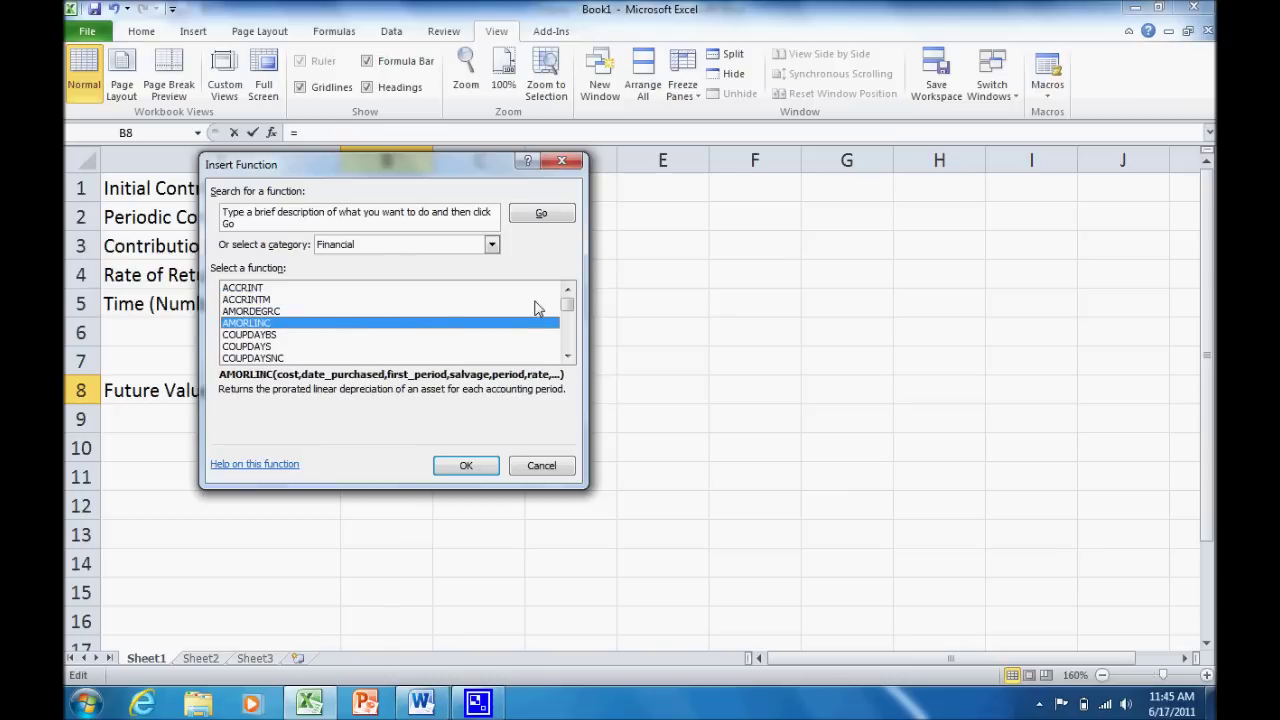
drag(572, 313, 567, 331)
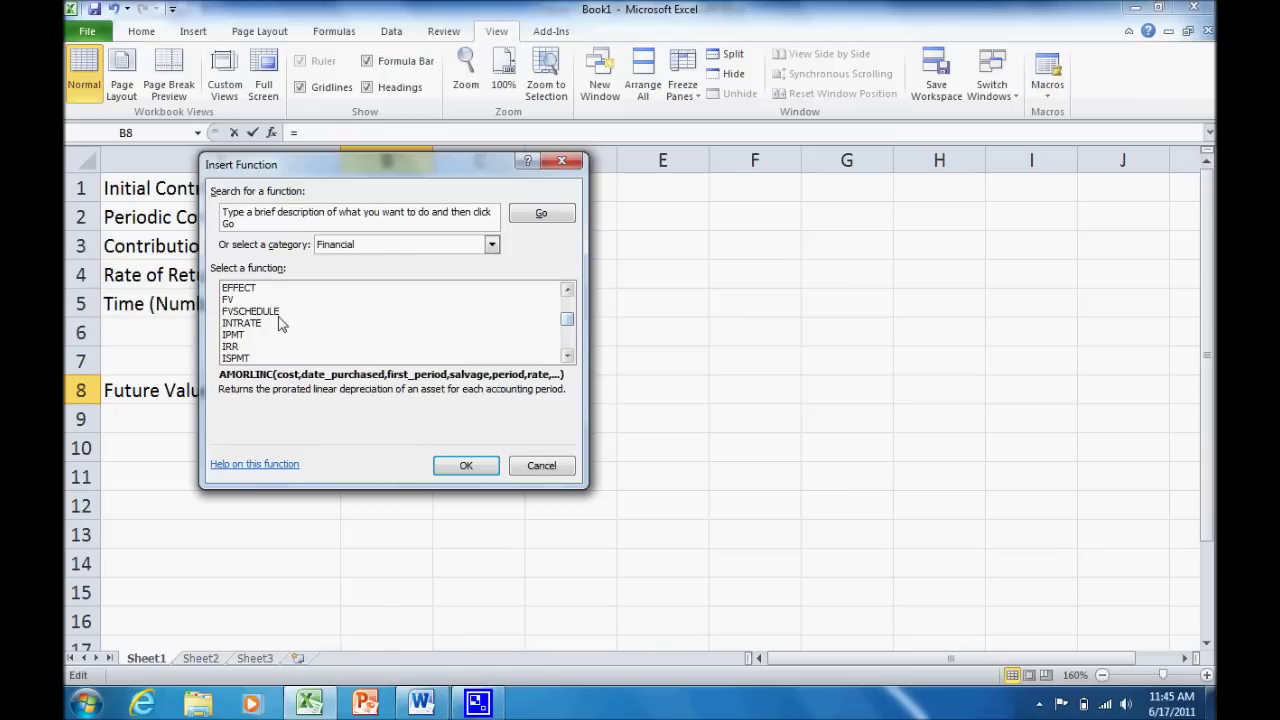
click(250, 300)
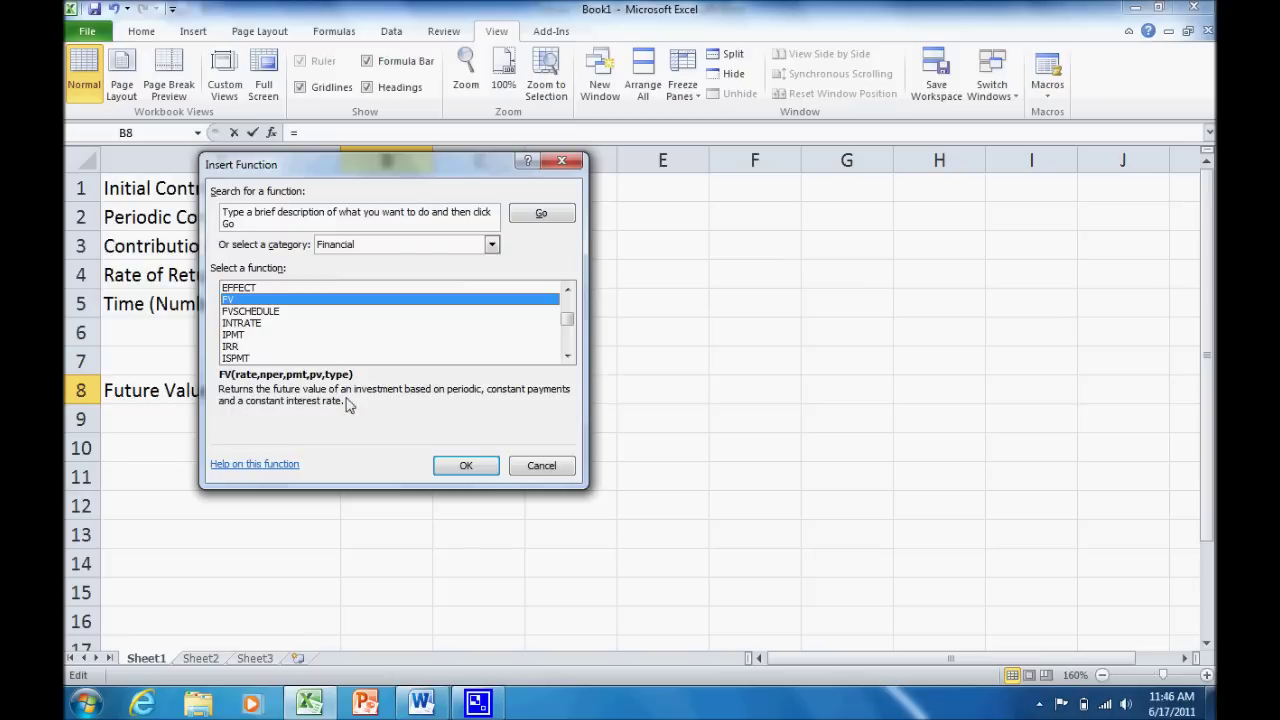
click(462, 468)
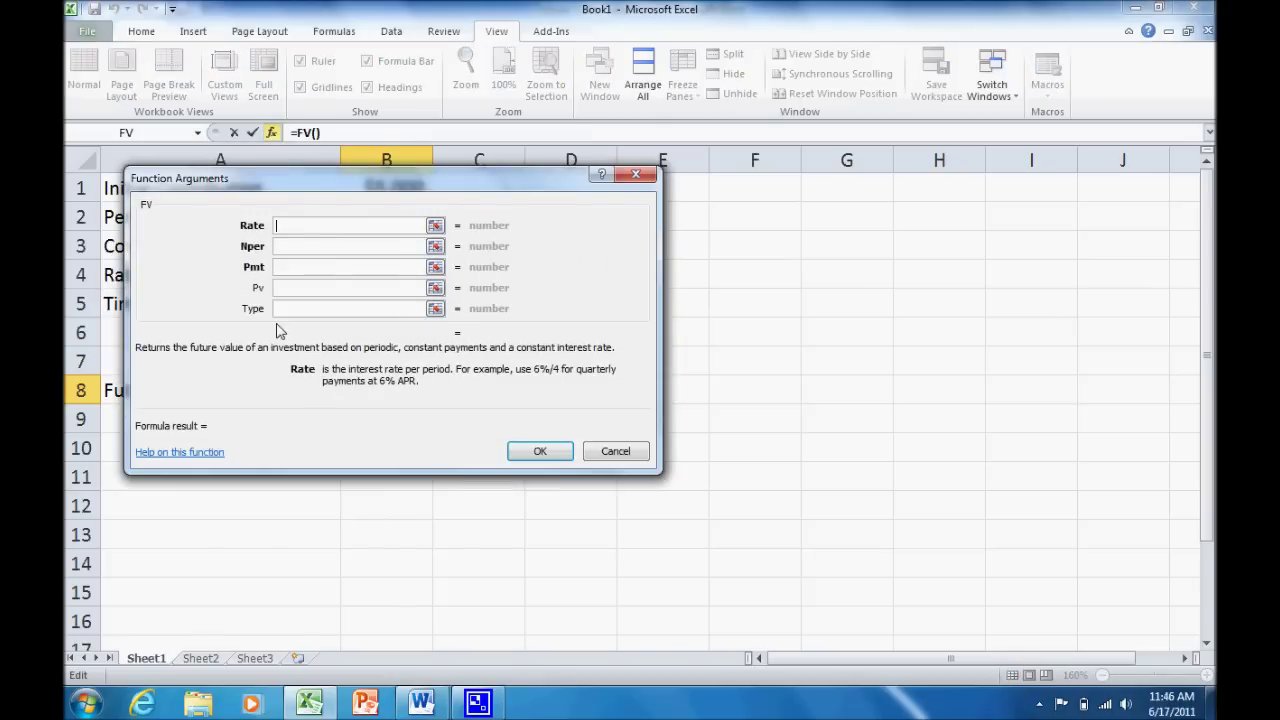
Set the FV function's Rate argument to B4/B3 and its Nper argument to B5*B3
drag(307, 183, 730, 212)
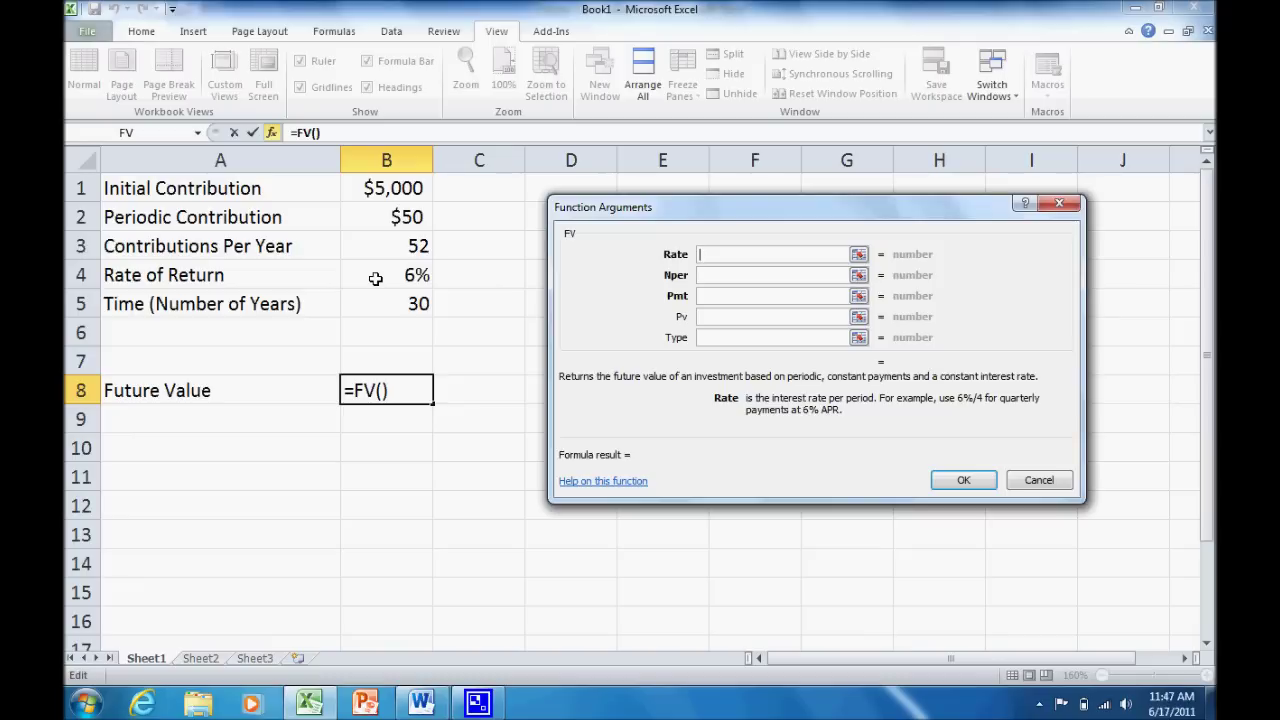
click(375, 278)
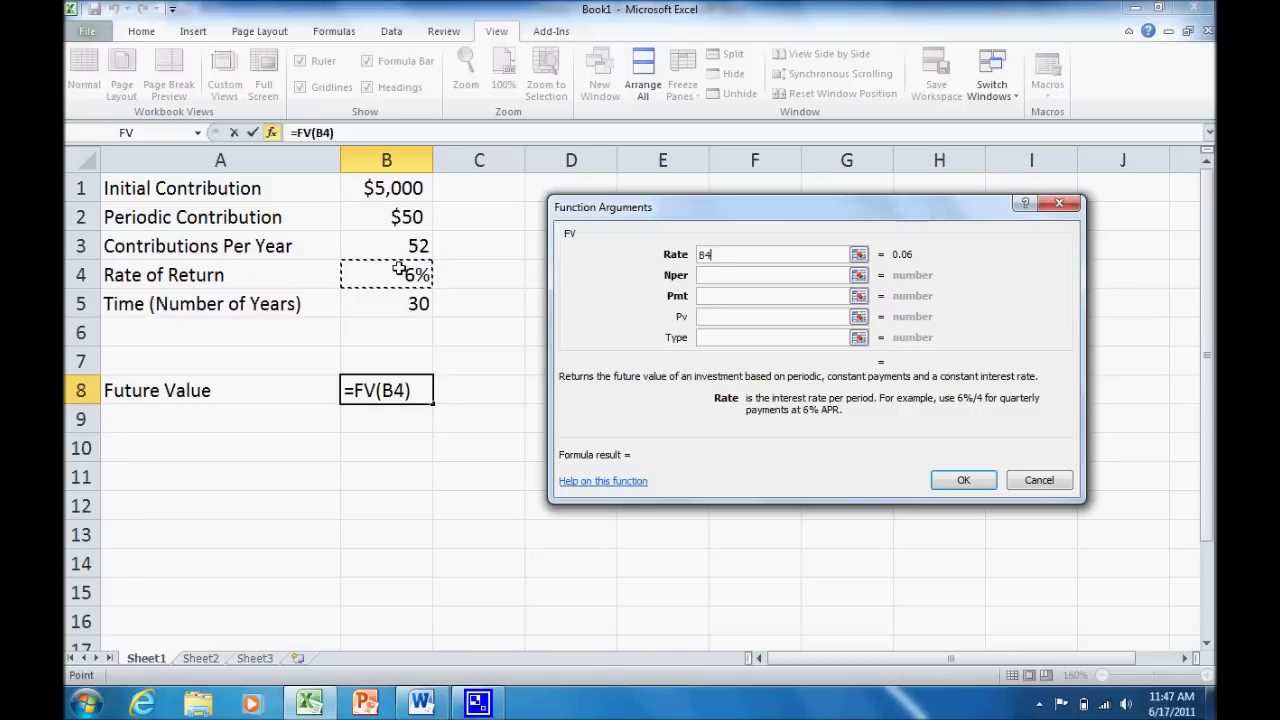
text(/)
click(400, 246)
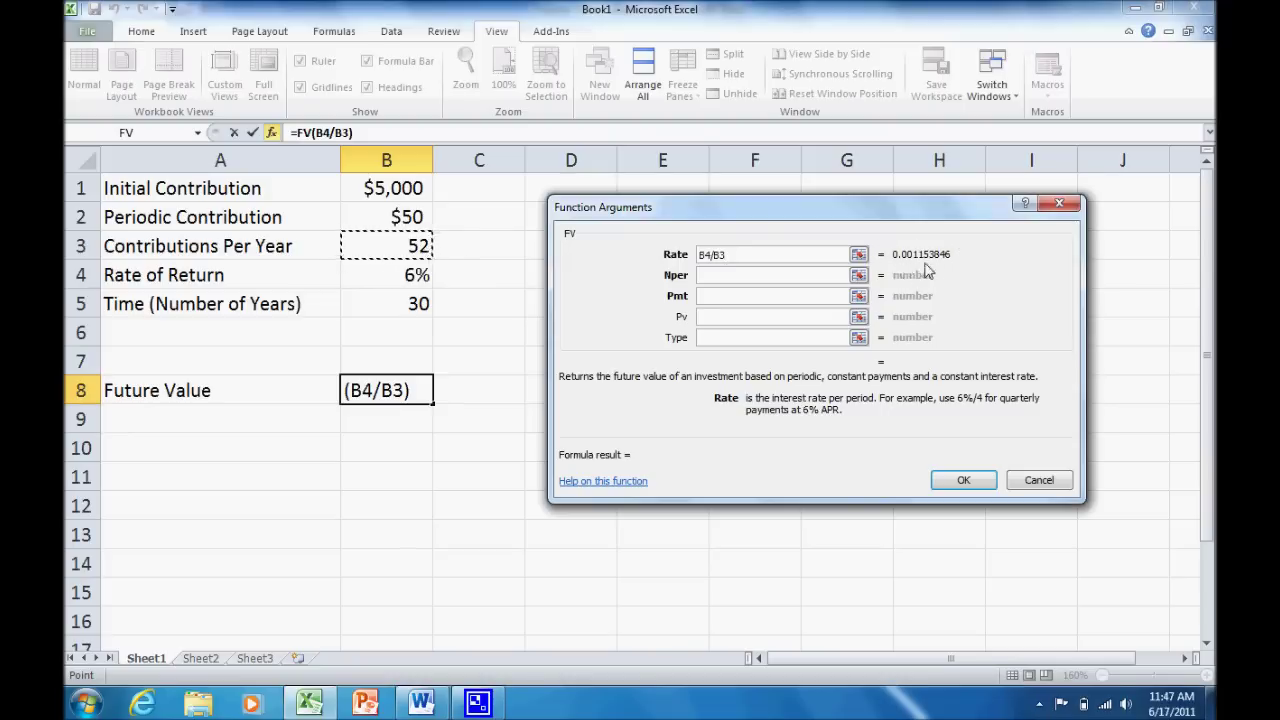
click(752, 282)
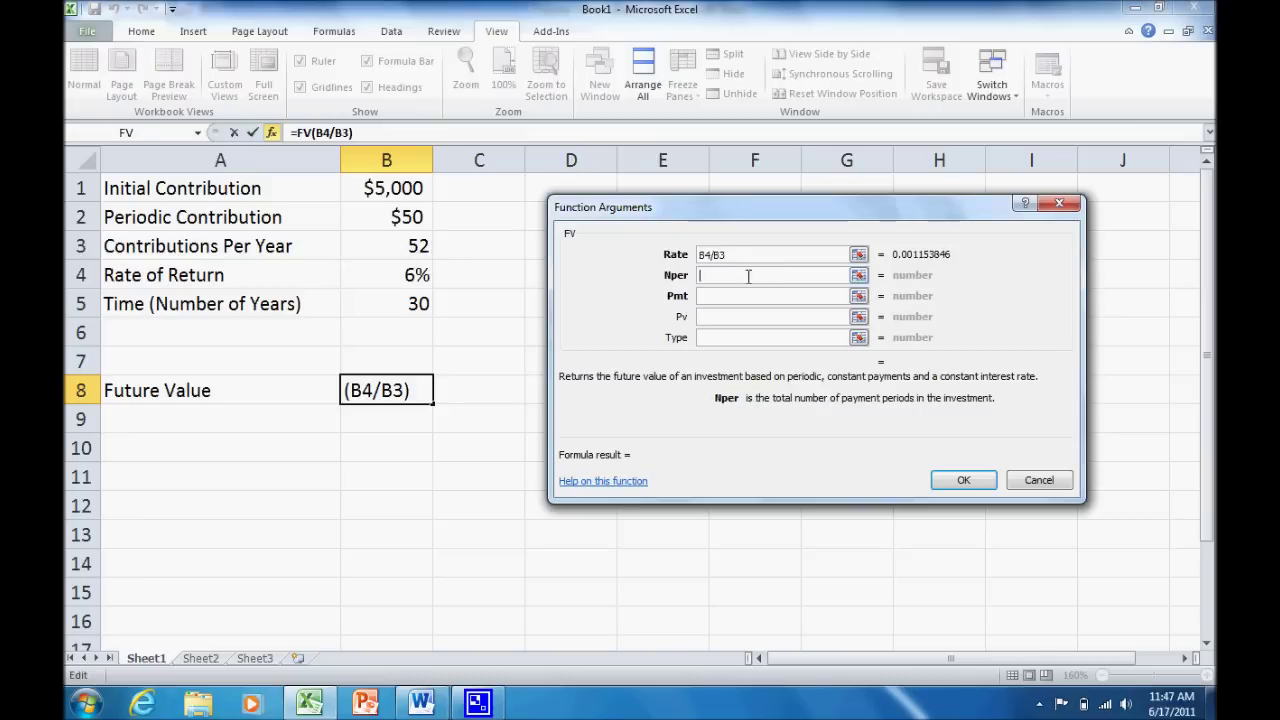
click(399, 313)
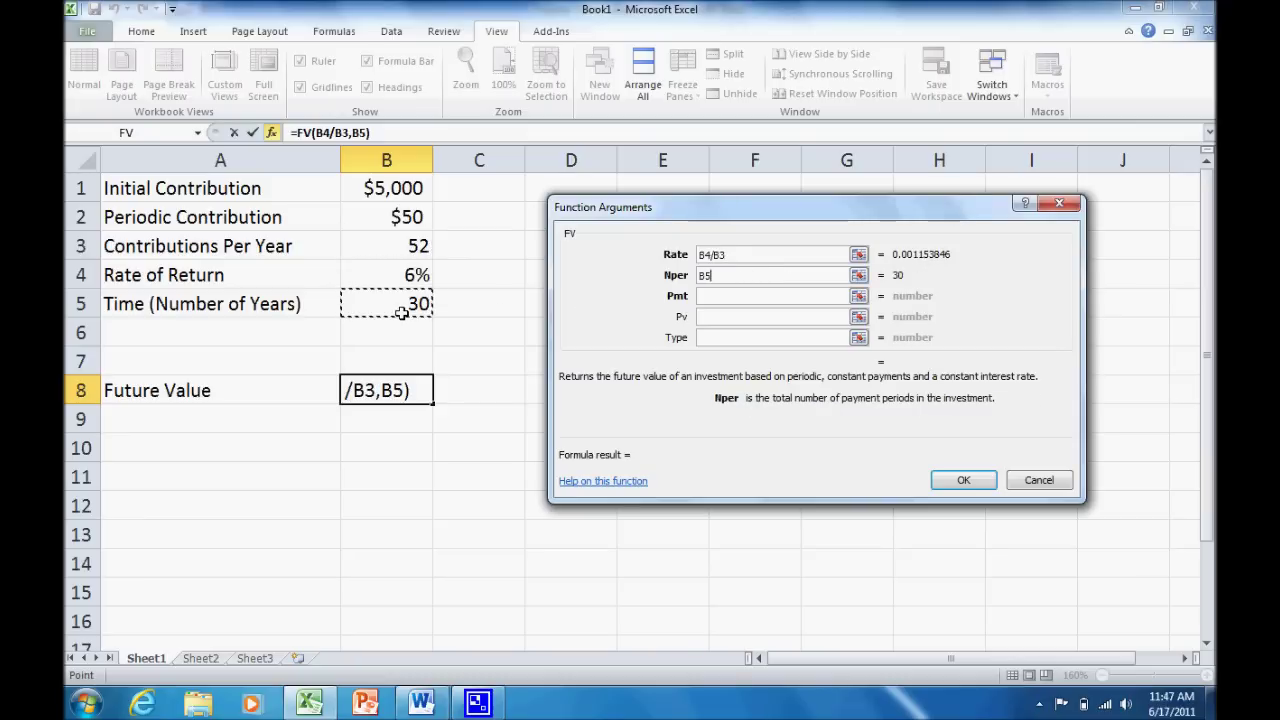
text(*)
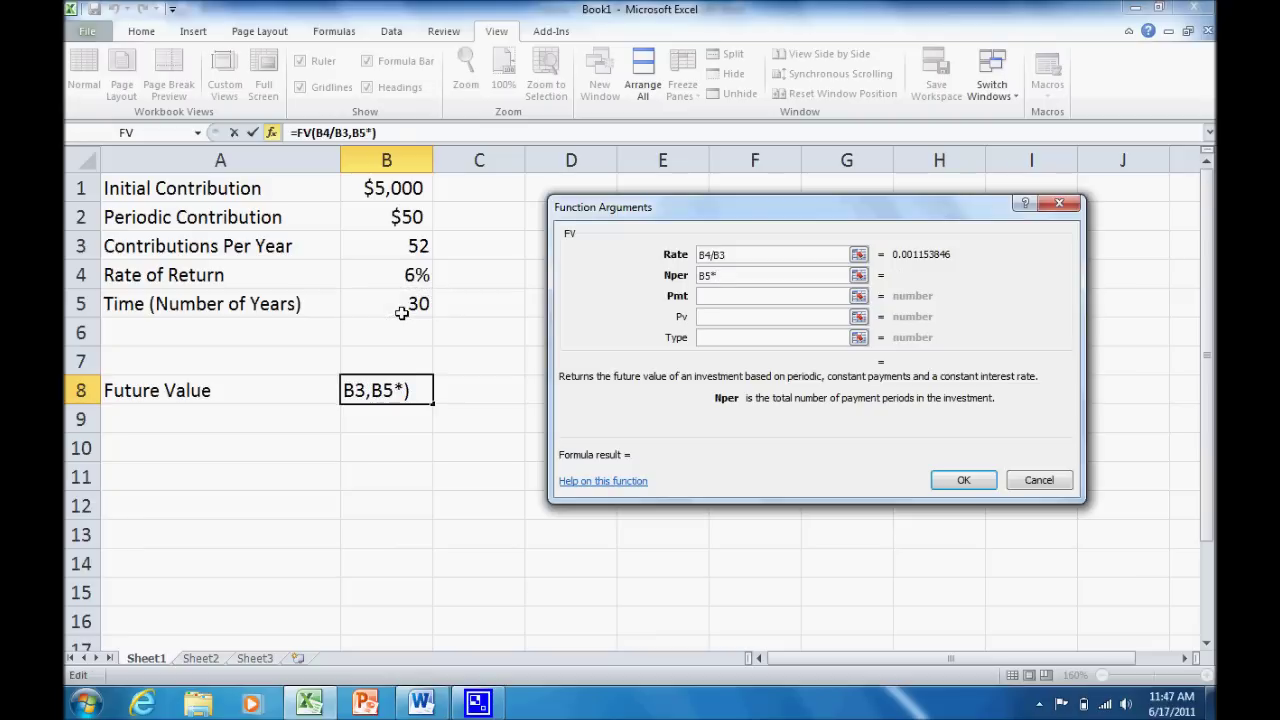
click(365, 249)
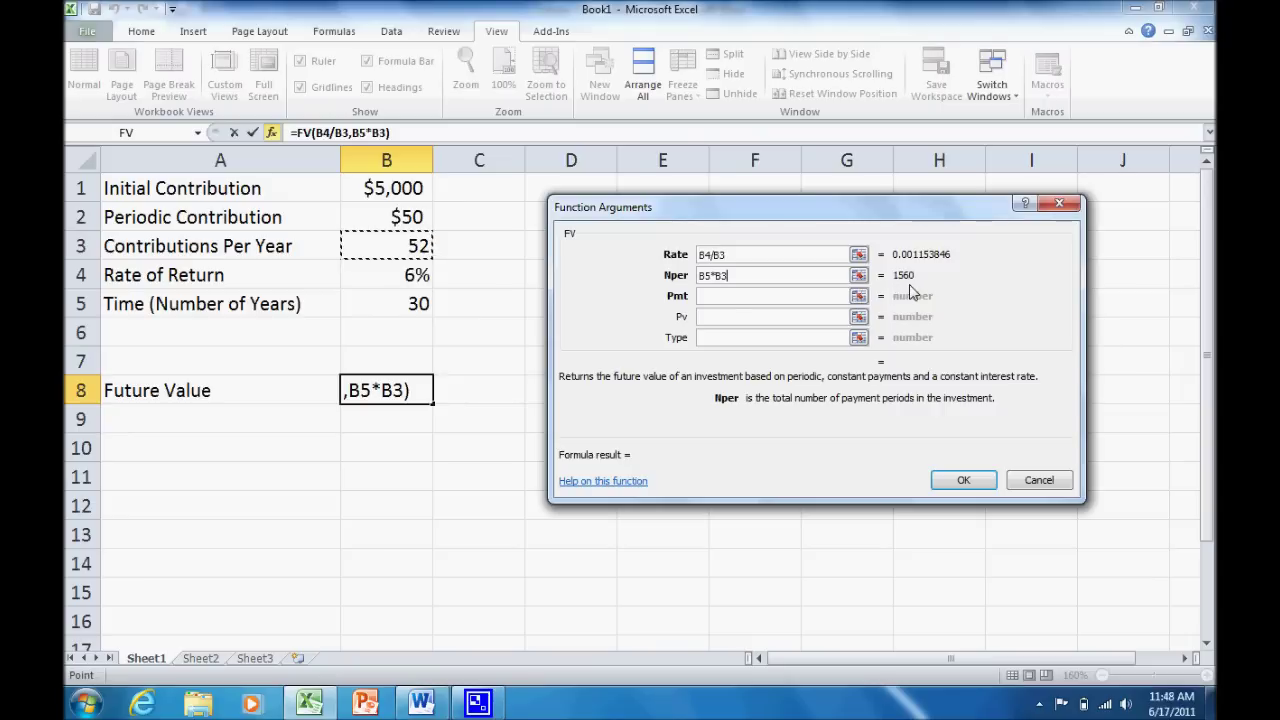
Set Pmt to -B2 and Pv to -B1, leave Type empty, and complete the FV formula
click(787, 295)
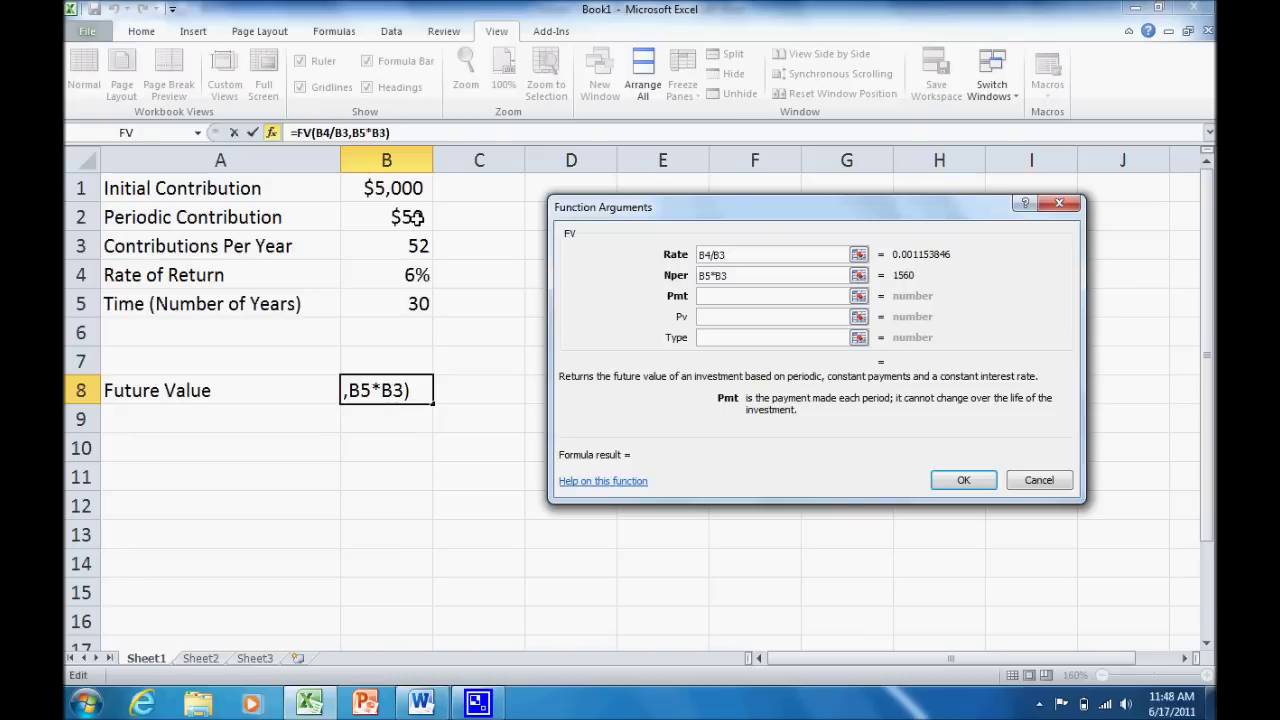
text(-)
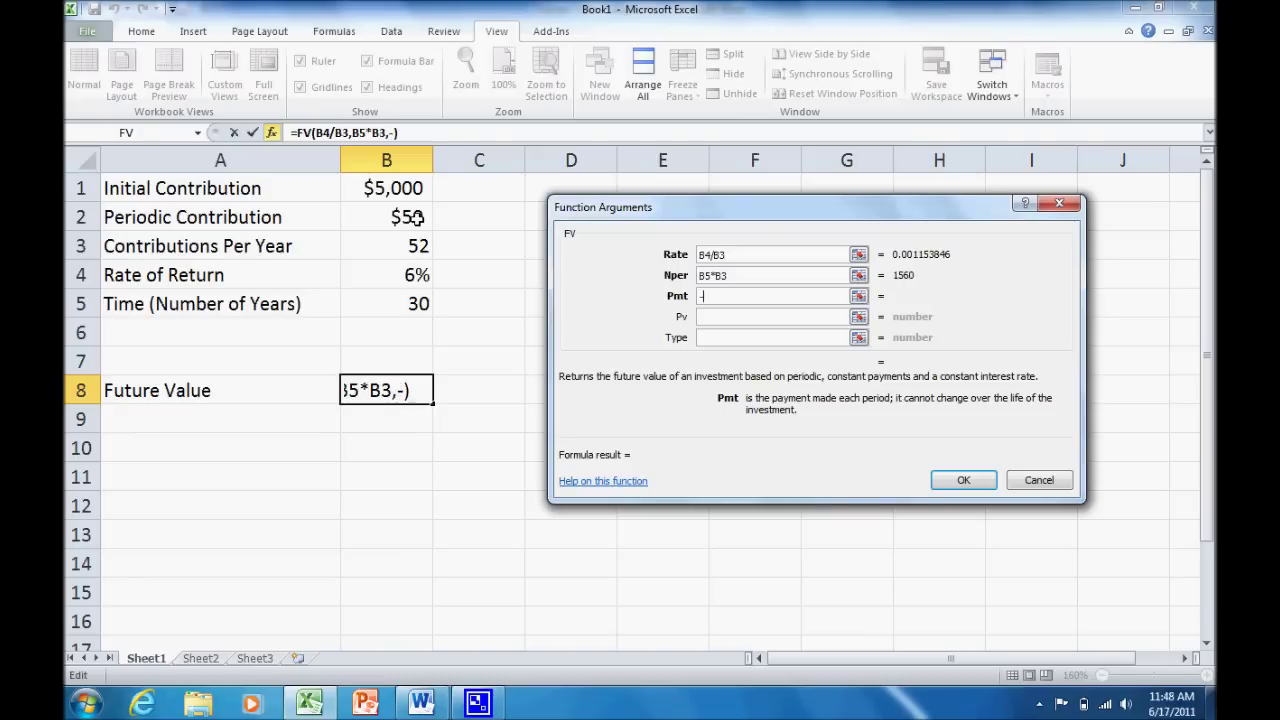
click(388, 216)
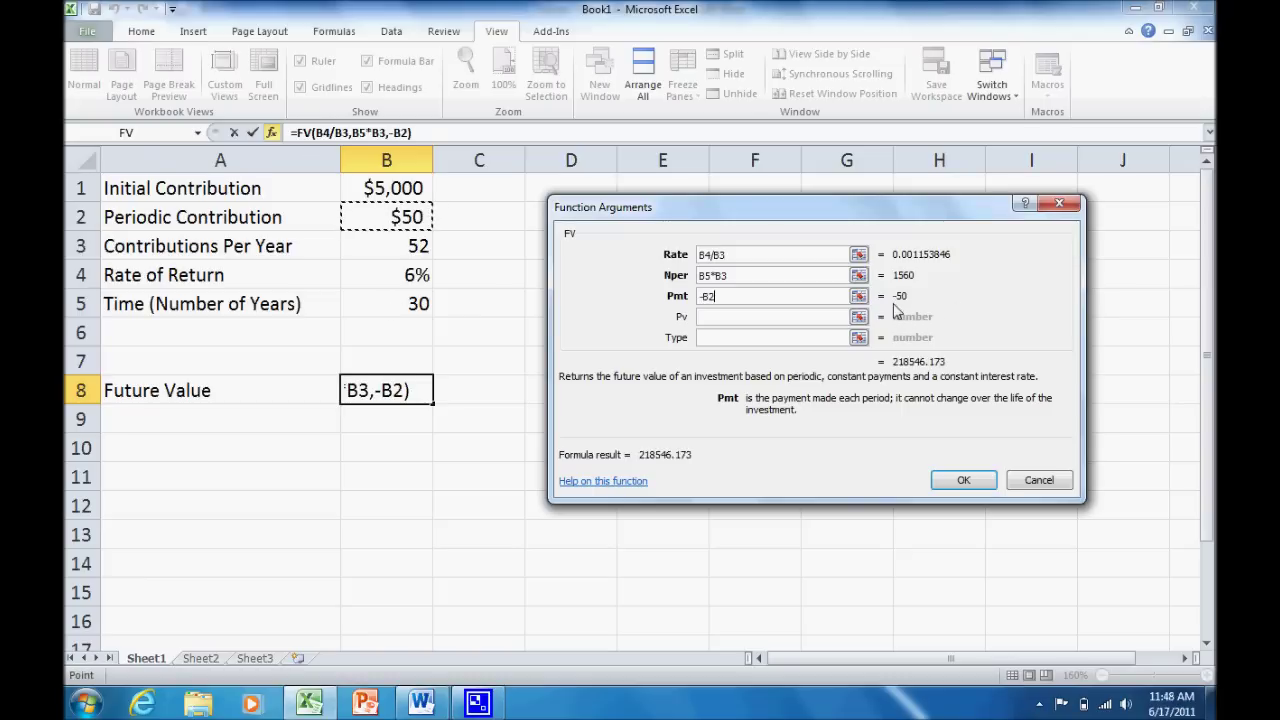
click(748, 317)
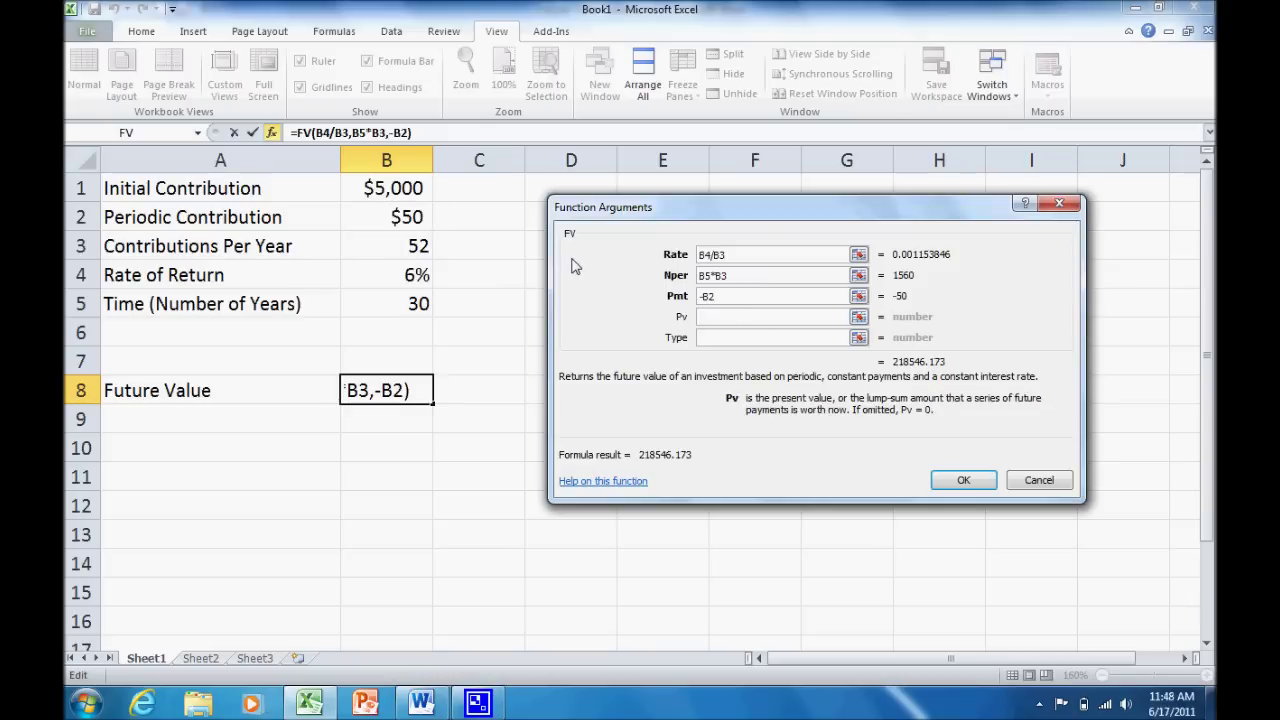
text(-)
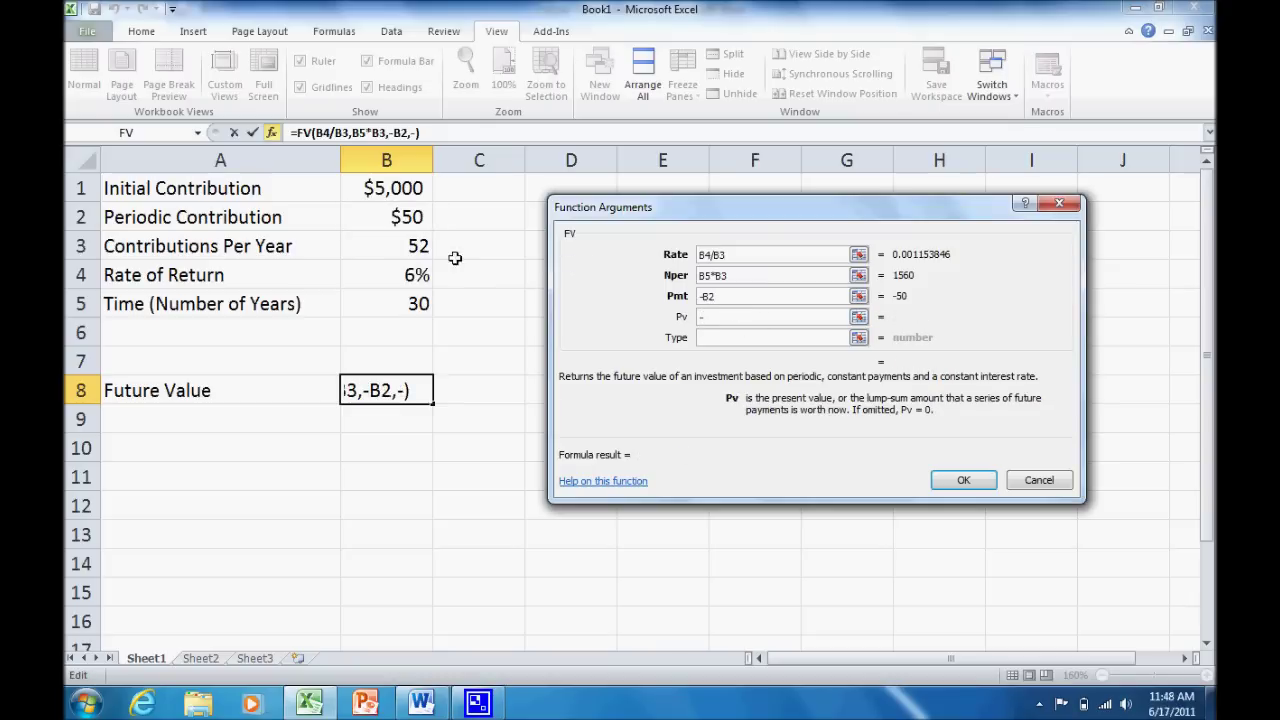
click(405, 190)
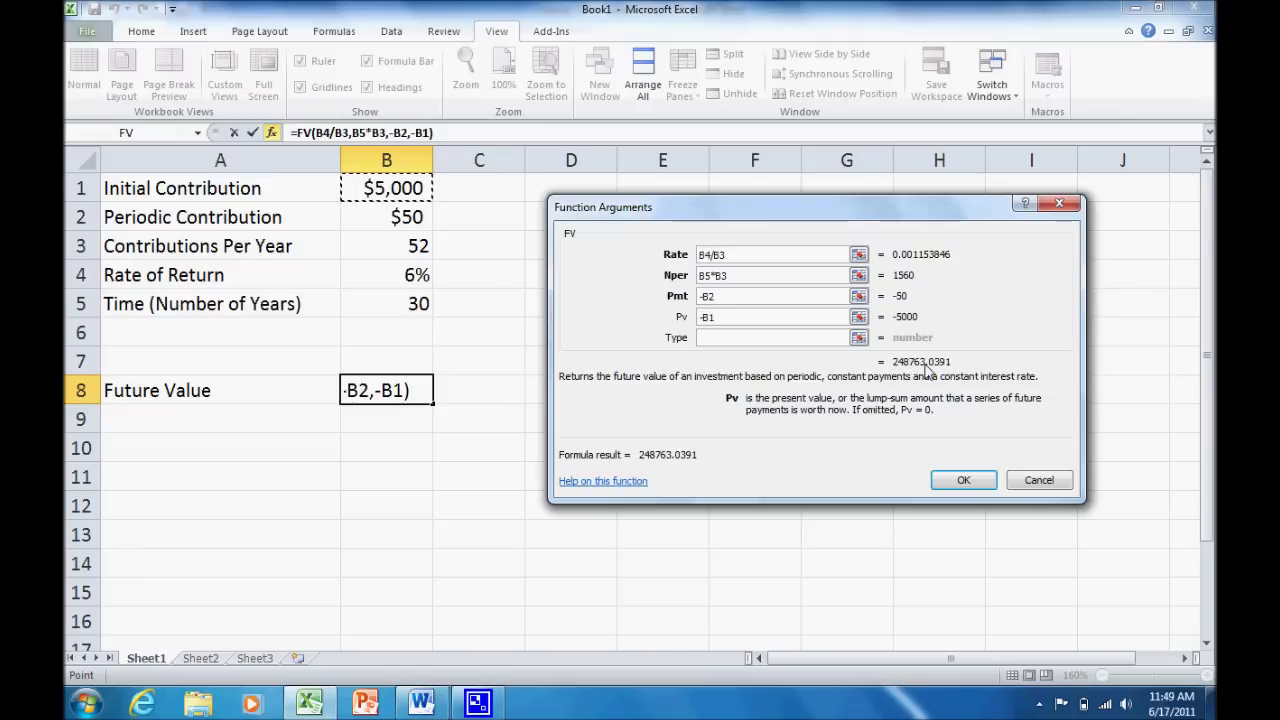
click(724, 341)
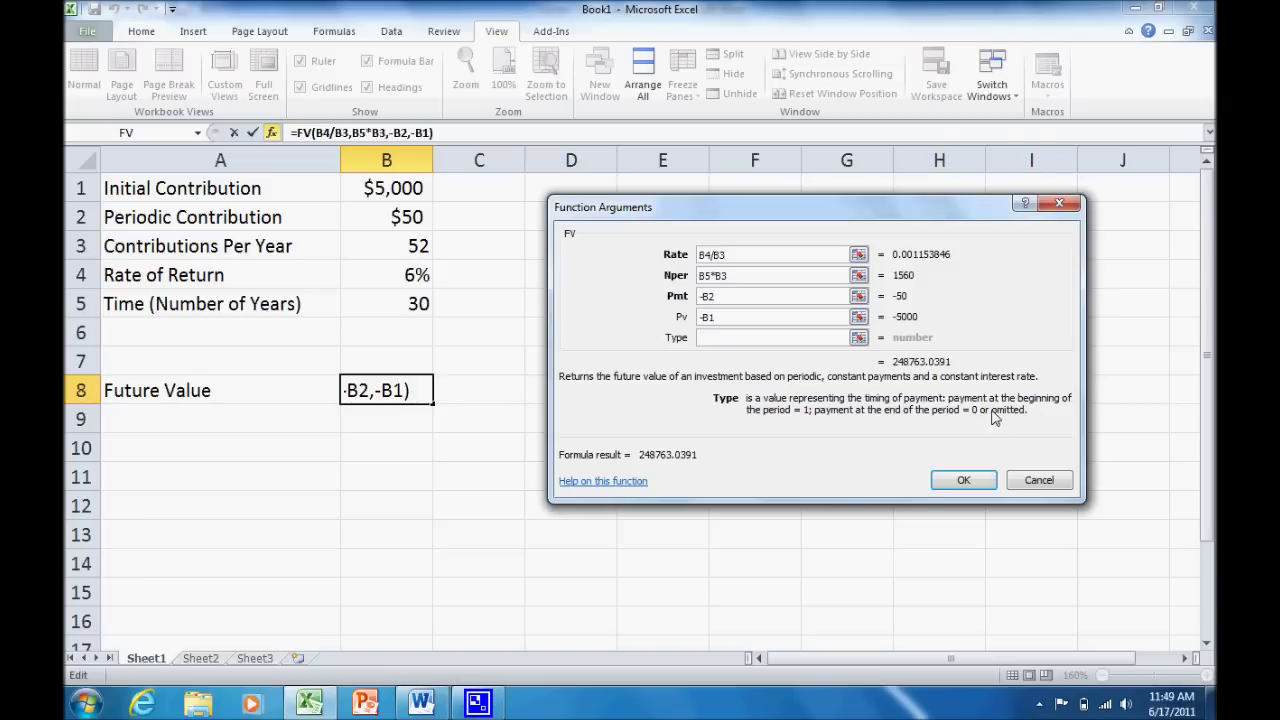
click(963, 481)
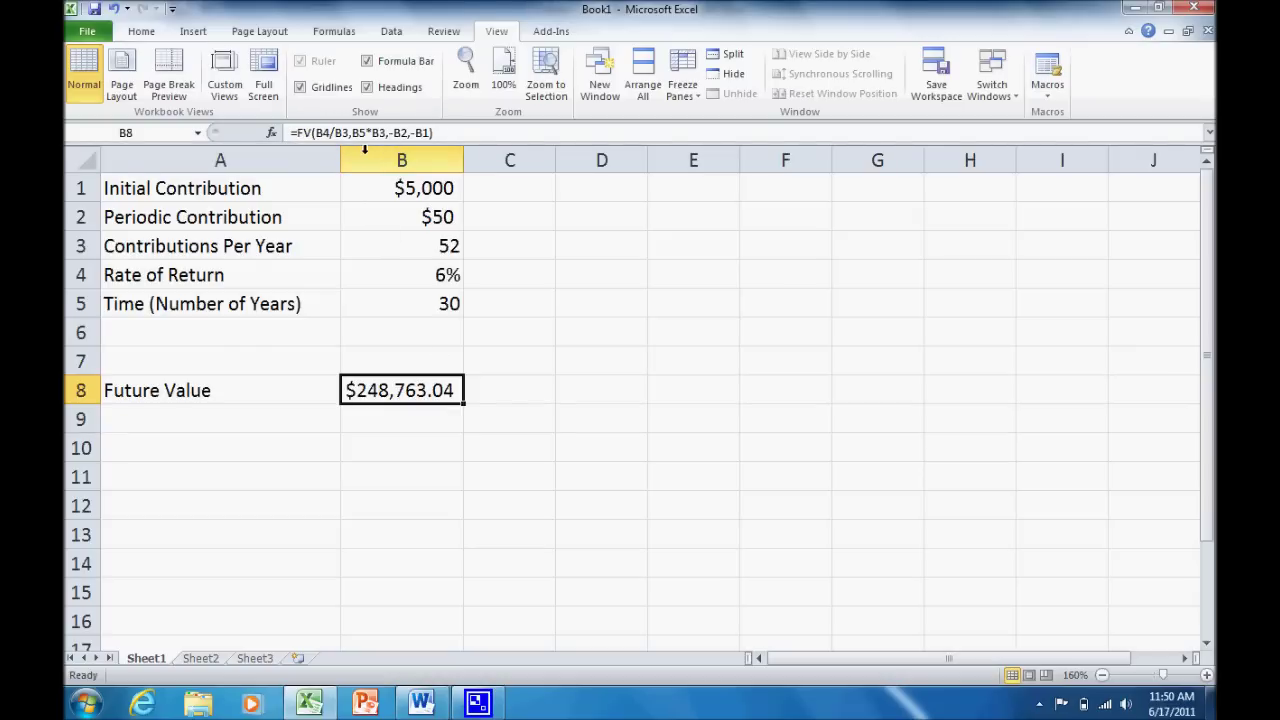
Set the periodic contribution in B2 to $75 and the rate of return in B4 to 7%
click(395, 217)
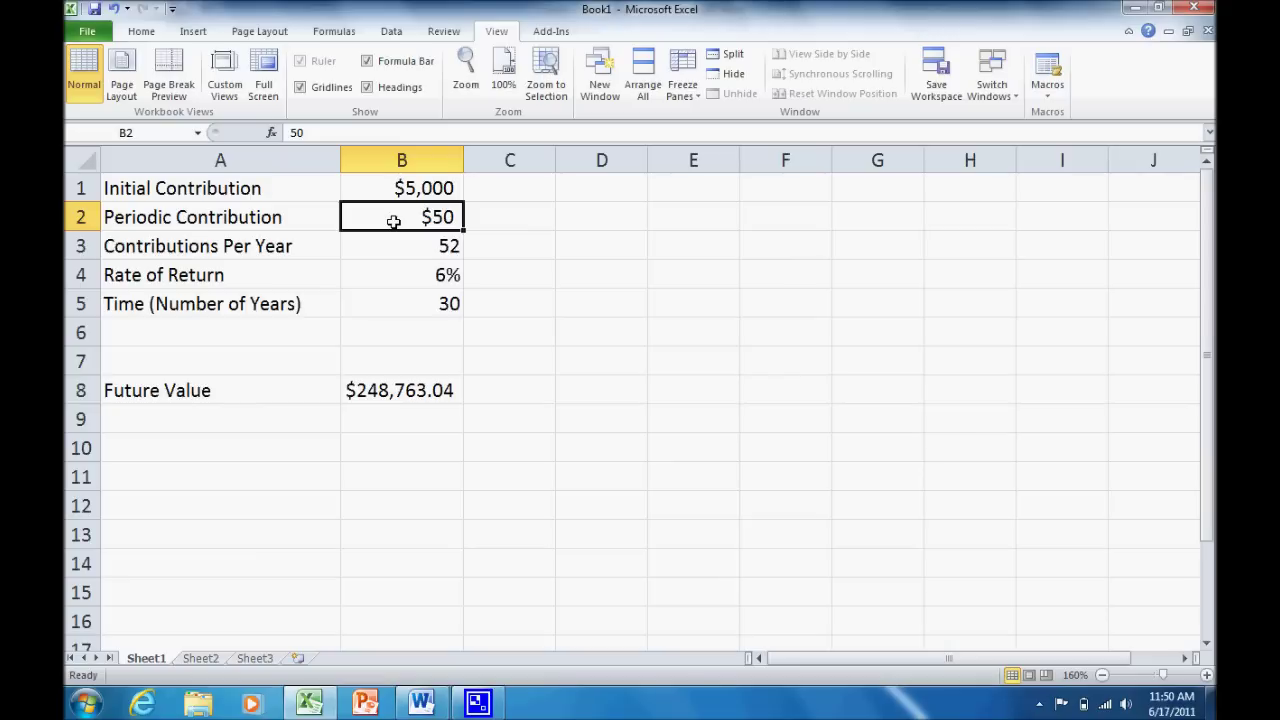
text(75)
key(Return)
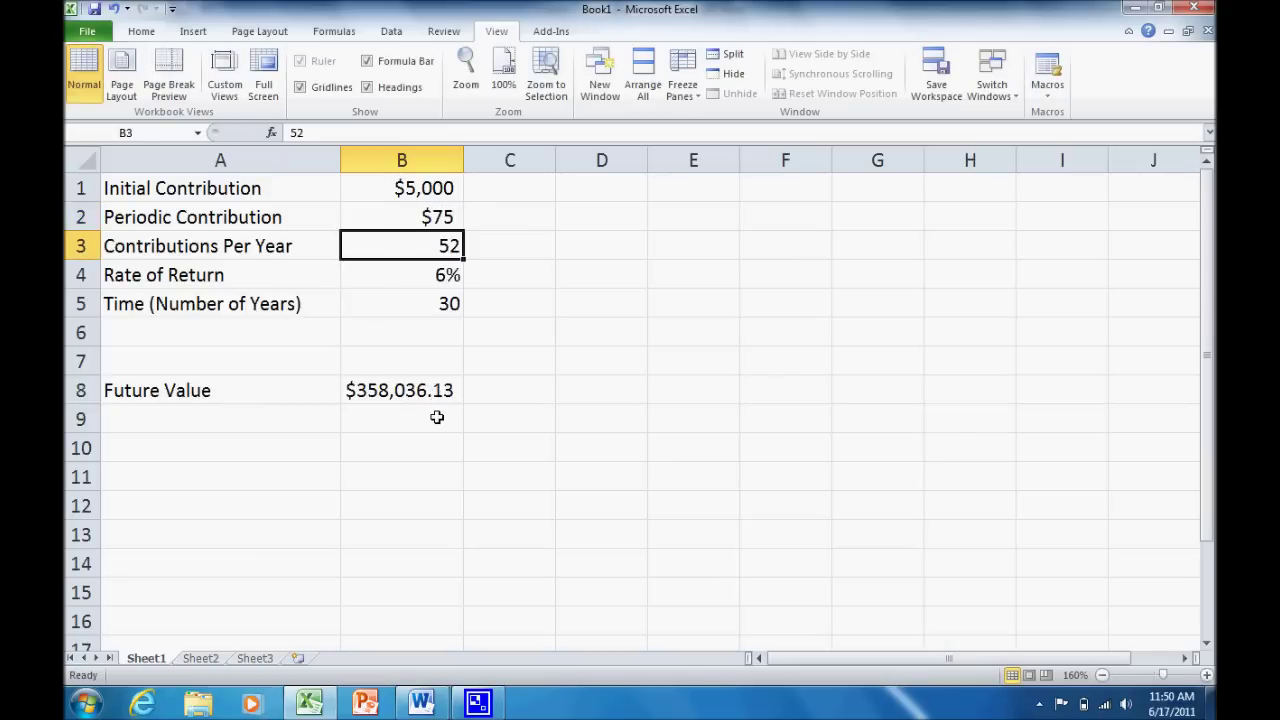
click(410, 274)
text(7)
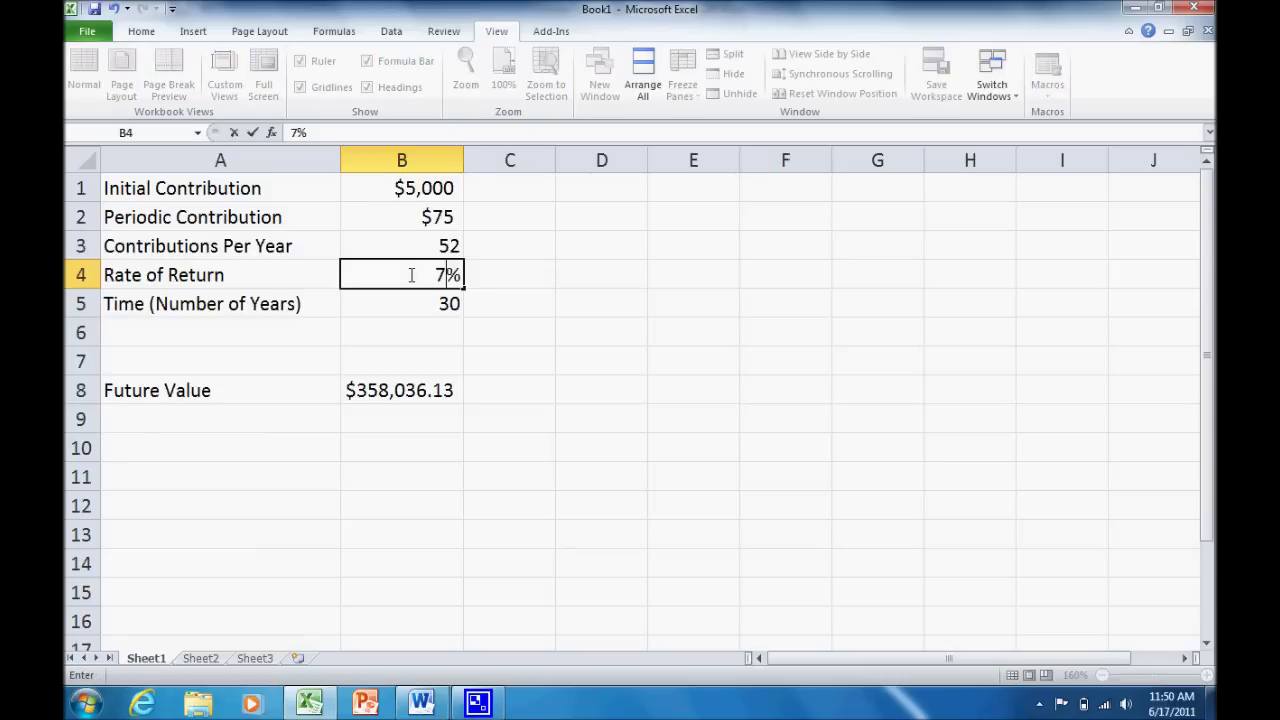
key(Return)
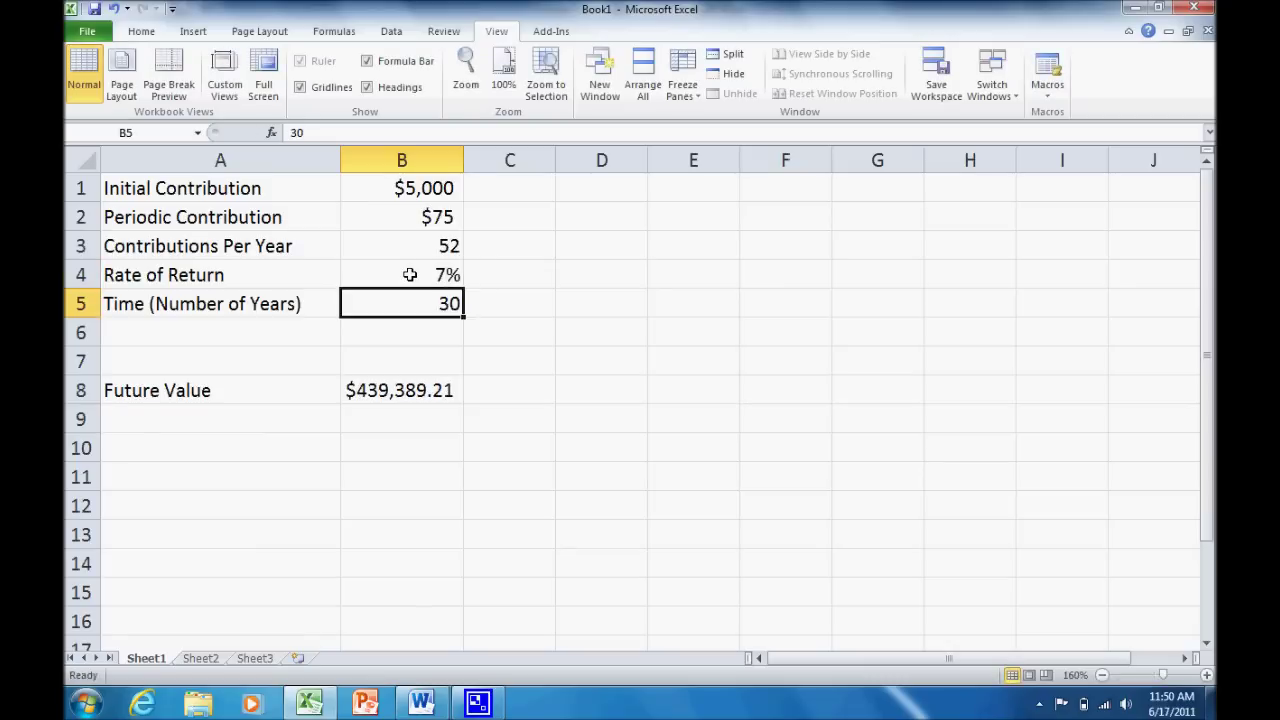
Set the periodic contribution in cell B2 to $300
click(387, 212)
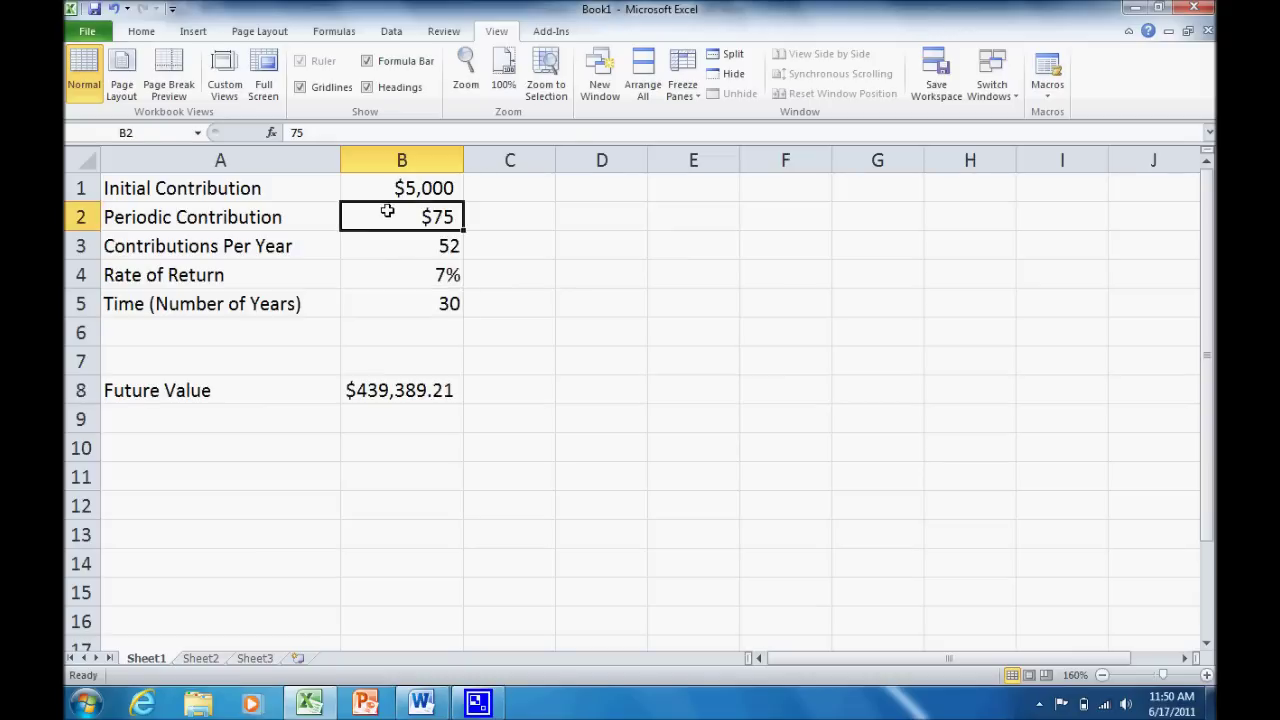
text(4)
key(BackSpace)
text(300)
key(Return)
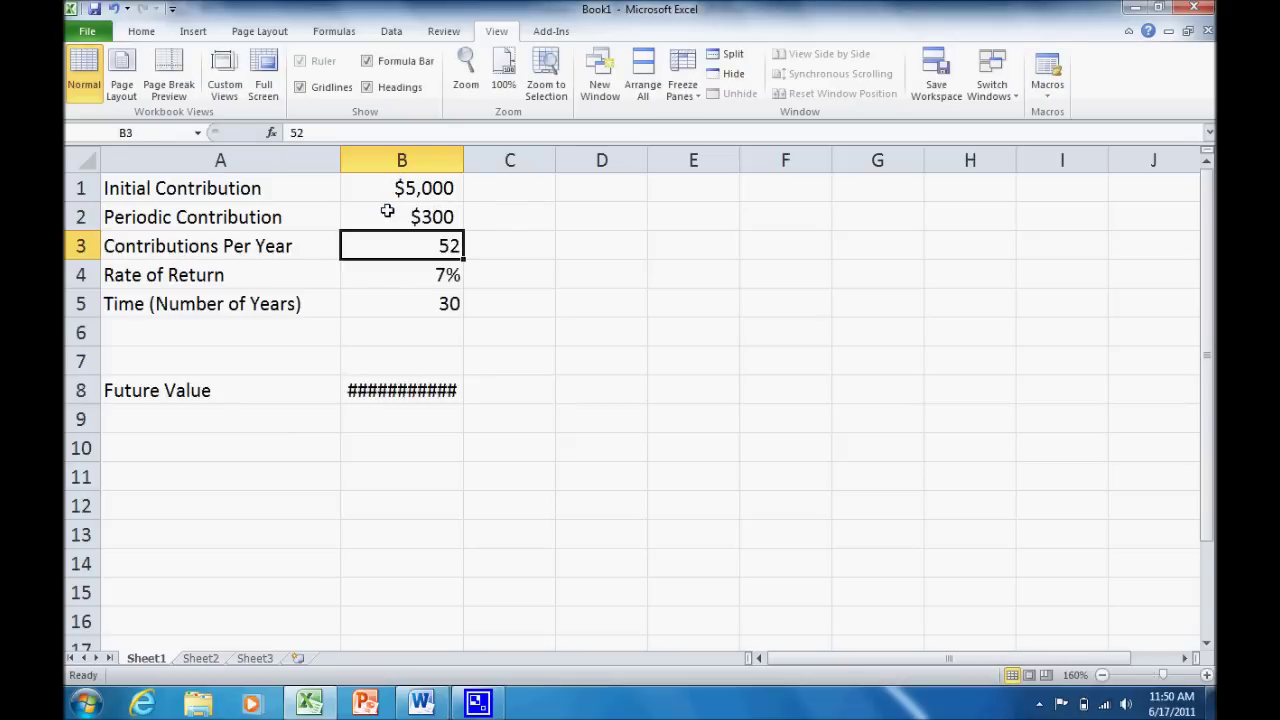
Try 12 contributions per year in cell B3 and set the value back to 52
text(12)
key(Return)
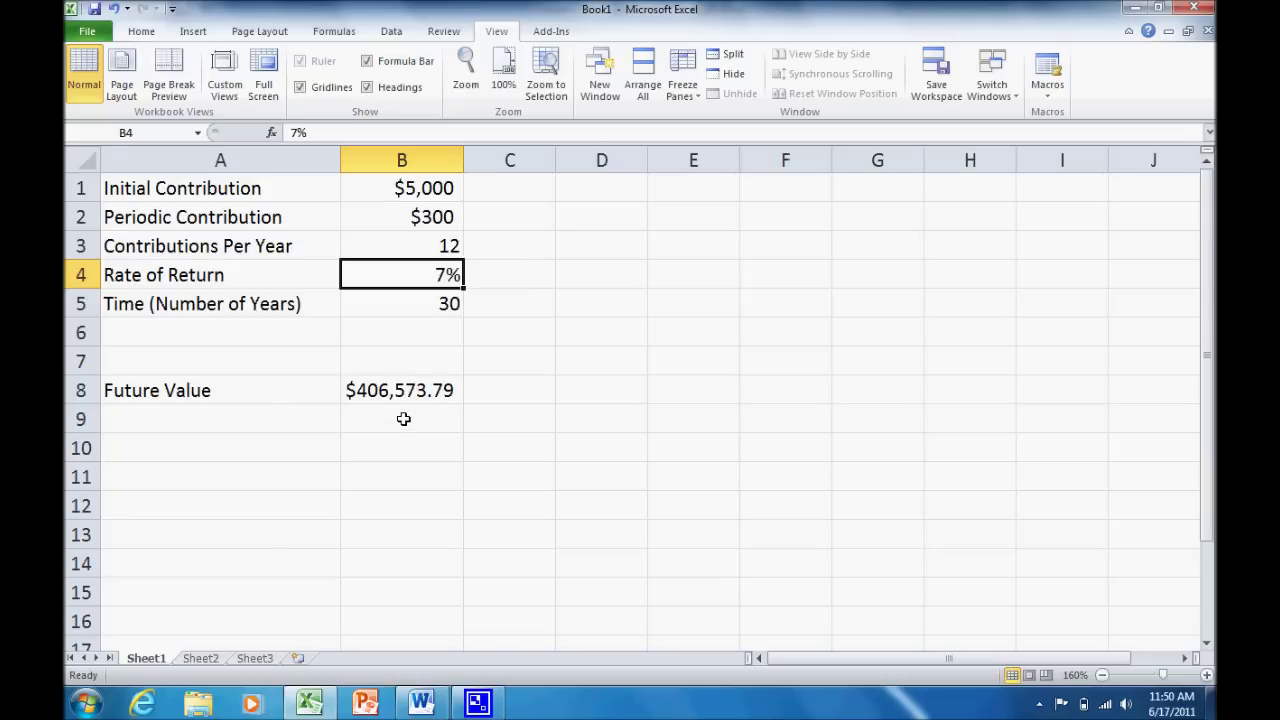
click(403, 241)
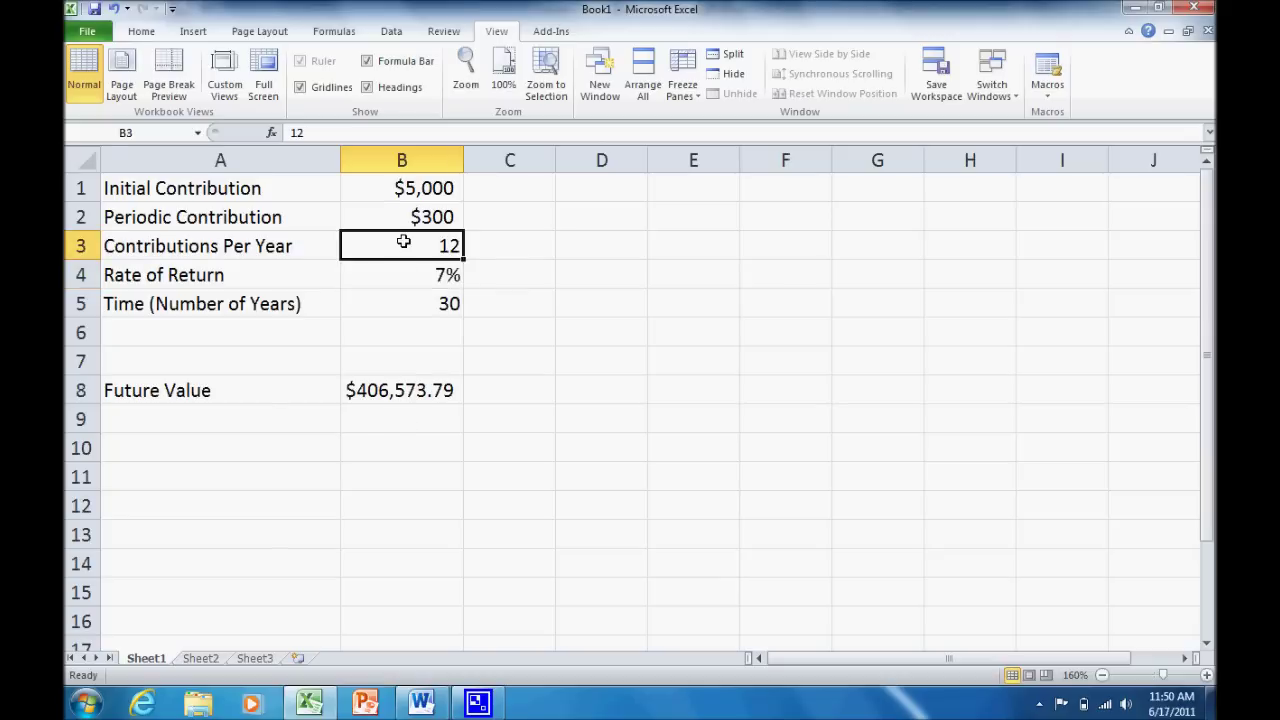
text(52)
key(Return)
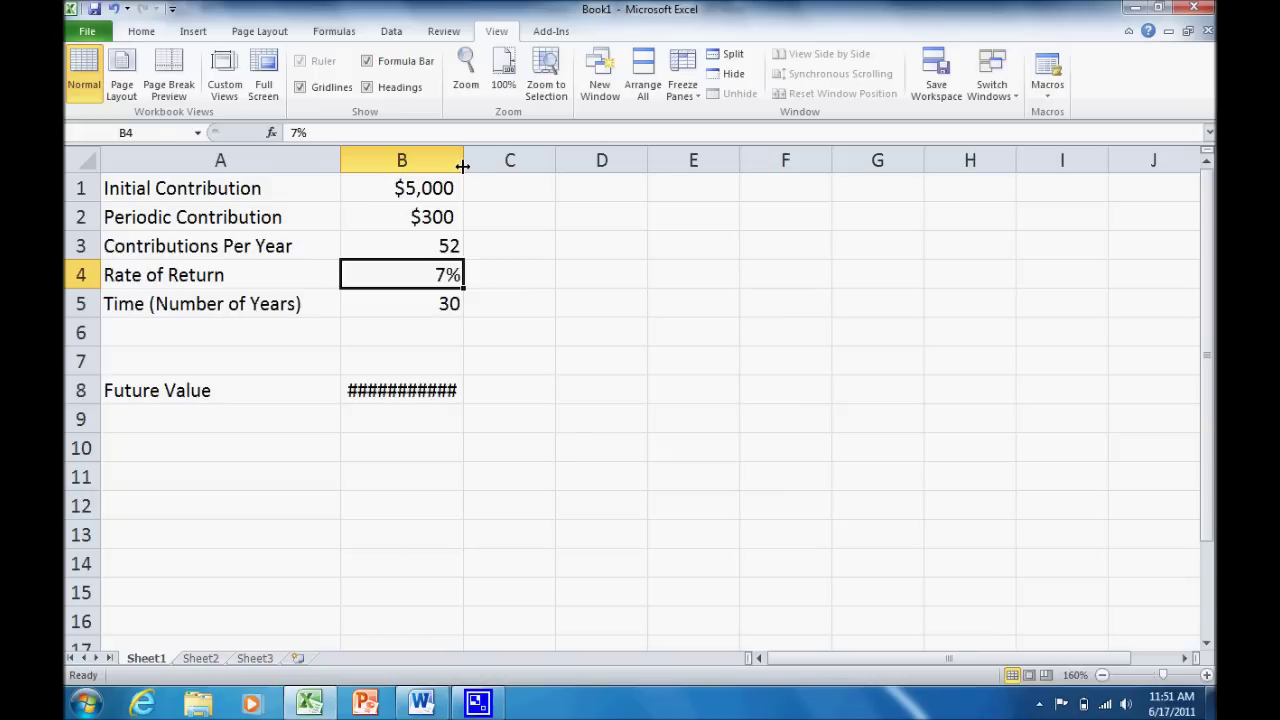
Widen column B and AutoFit the widths of columns A and B to the contents of A1:B8
drag(462, 165, 525, 177)
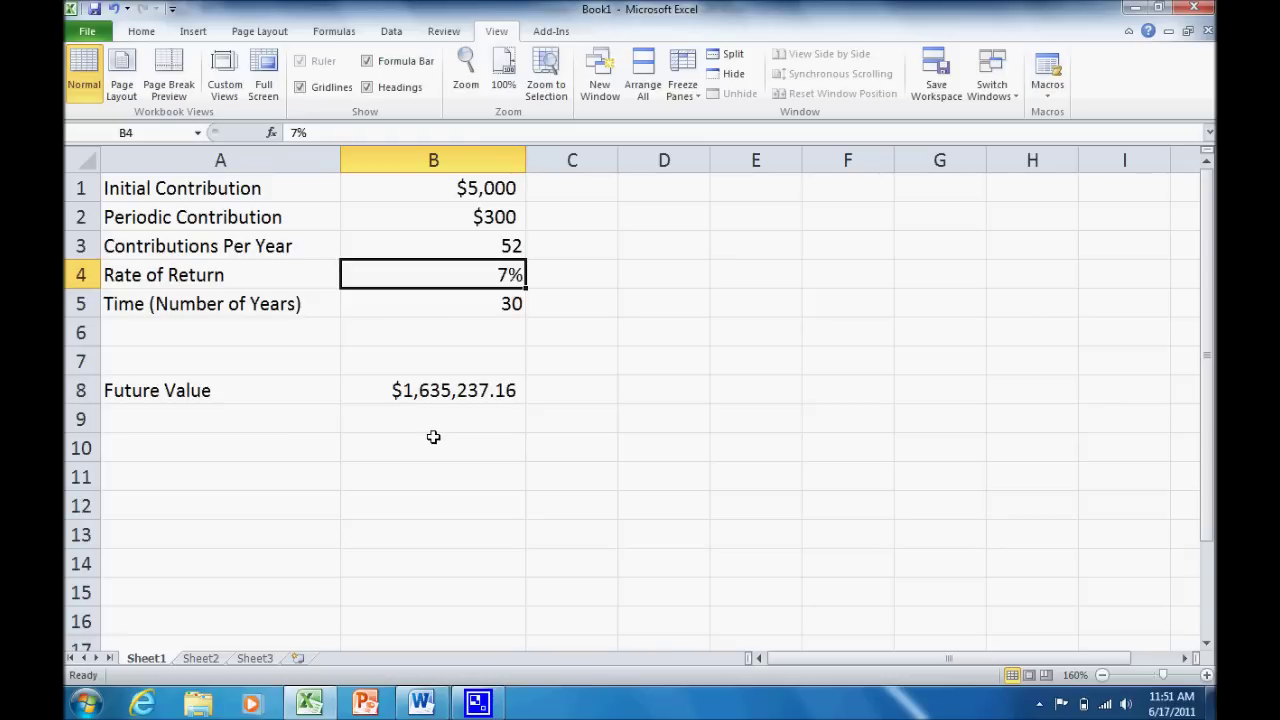
click(146, 33)
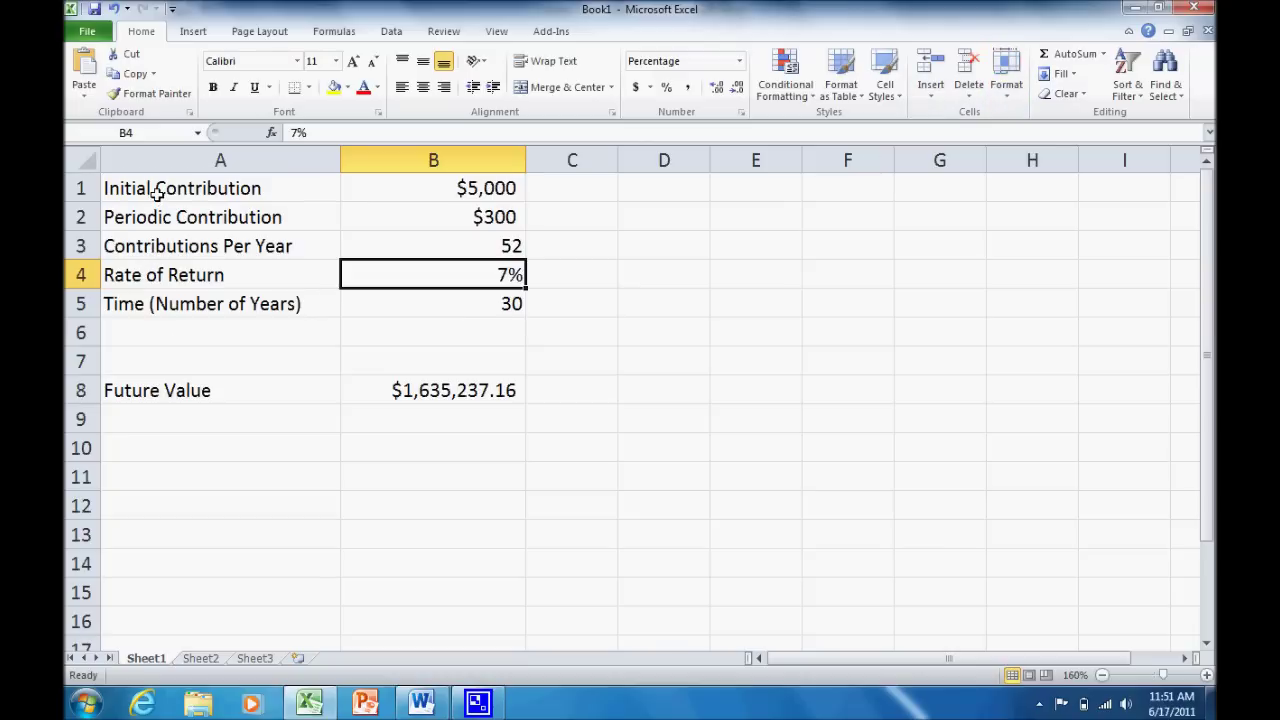
drag(157, 193, 428, 388)
drag(428, 388, 428, 388)
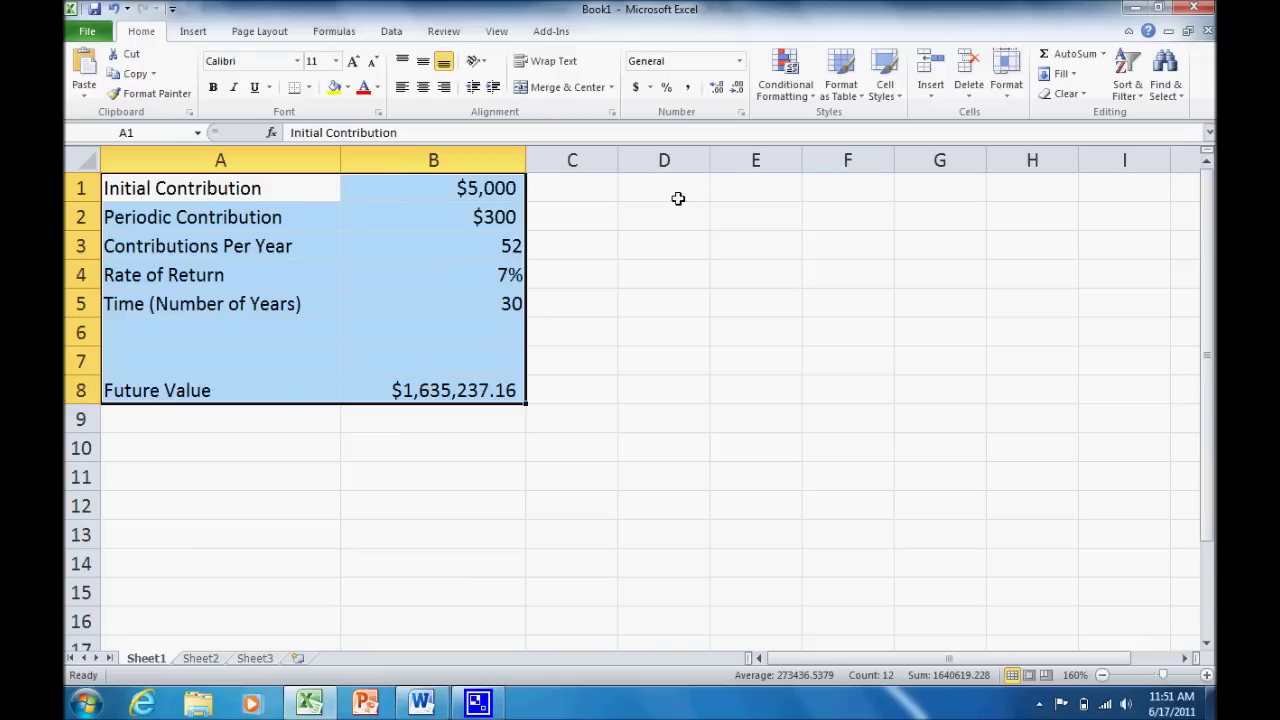
click(1003, 104)
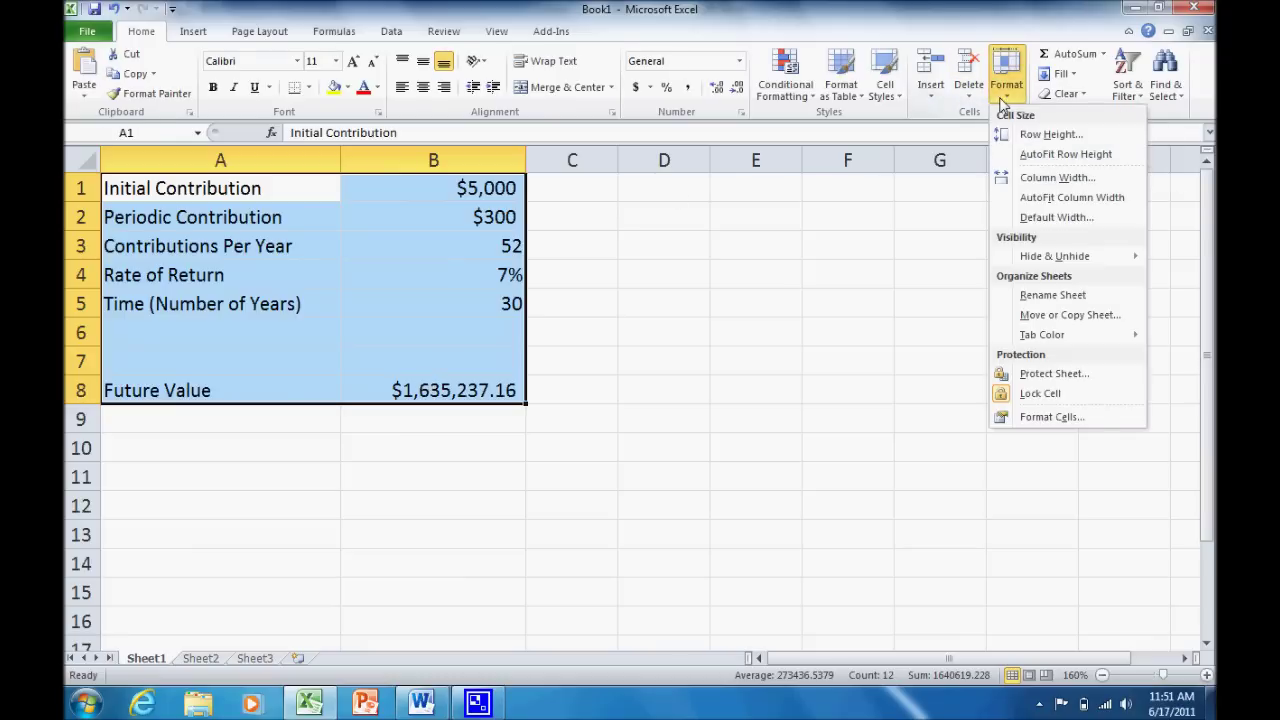
click(1022, 204)
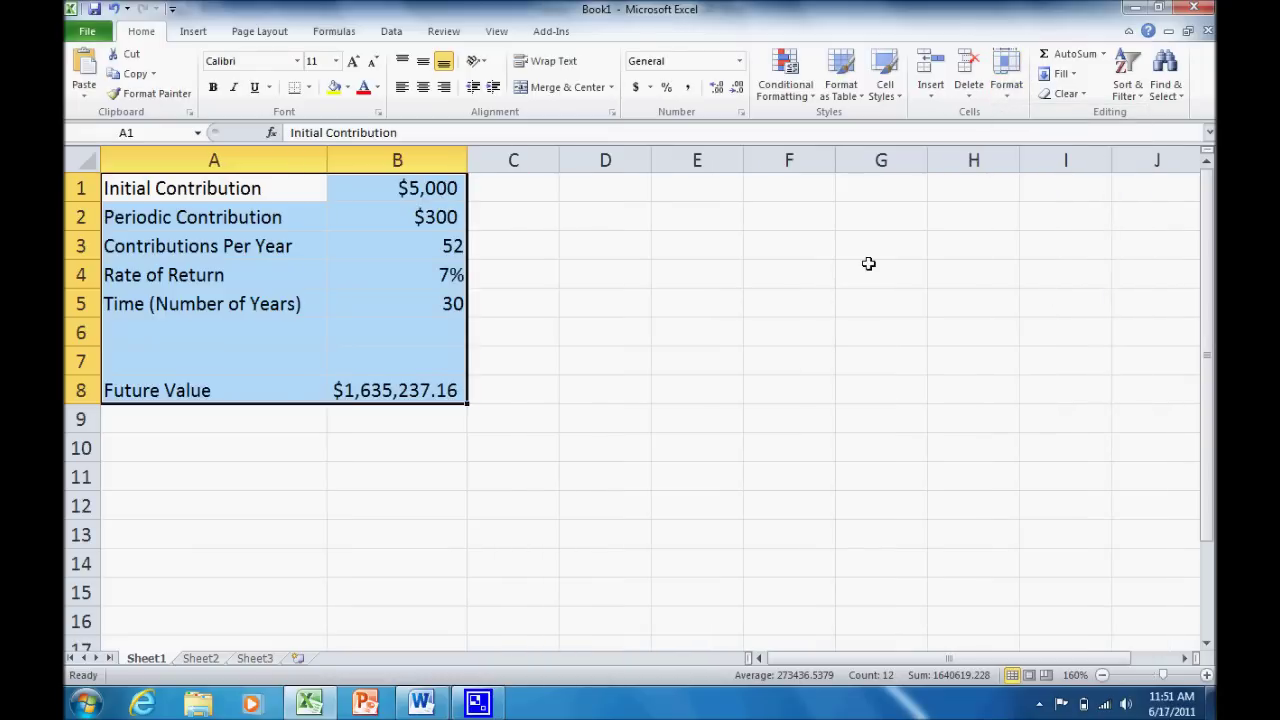
click(286, 285)
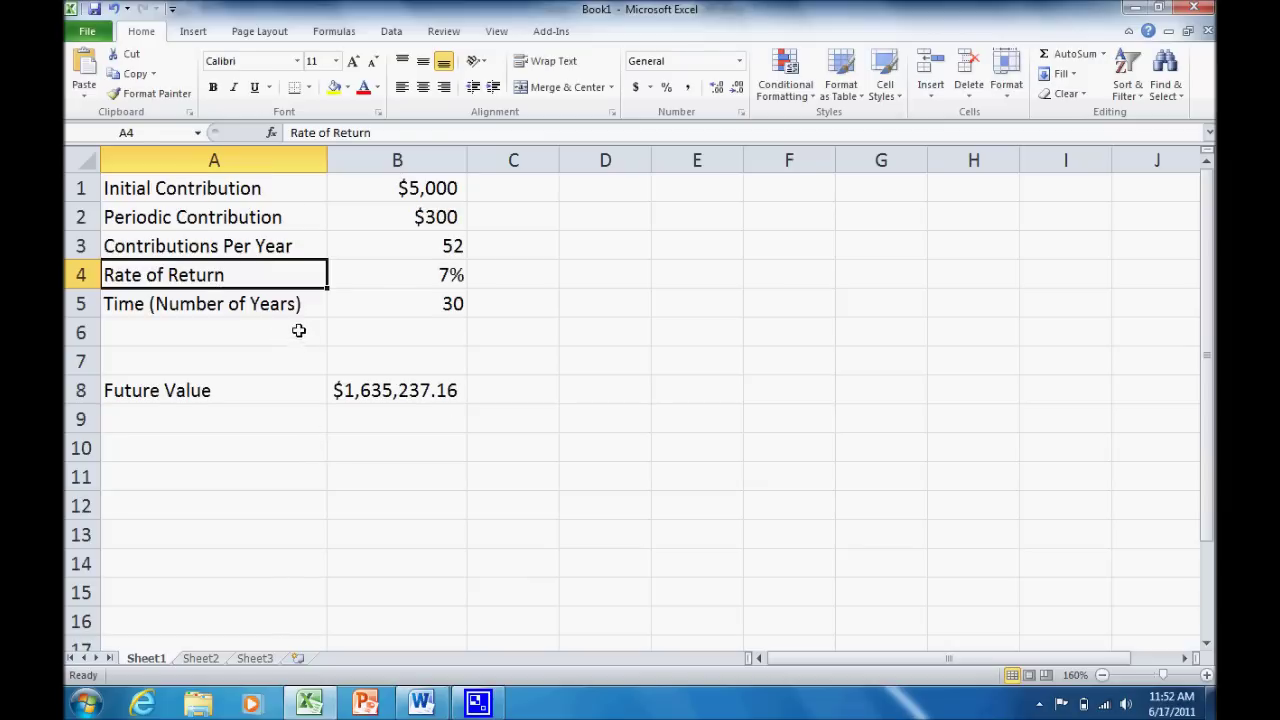
click(396, 395)
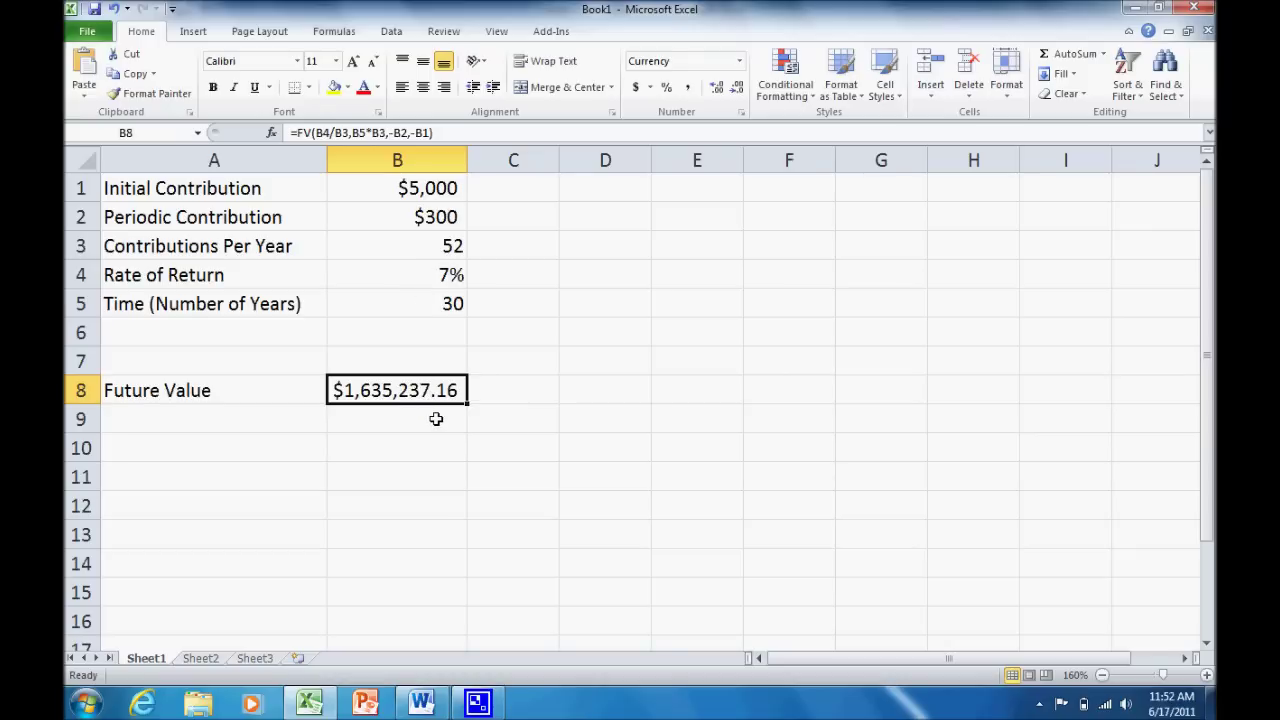
click(436, 419)
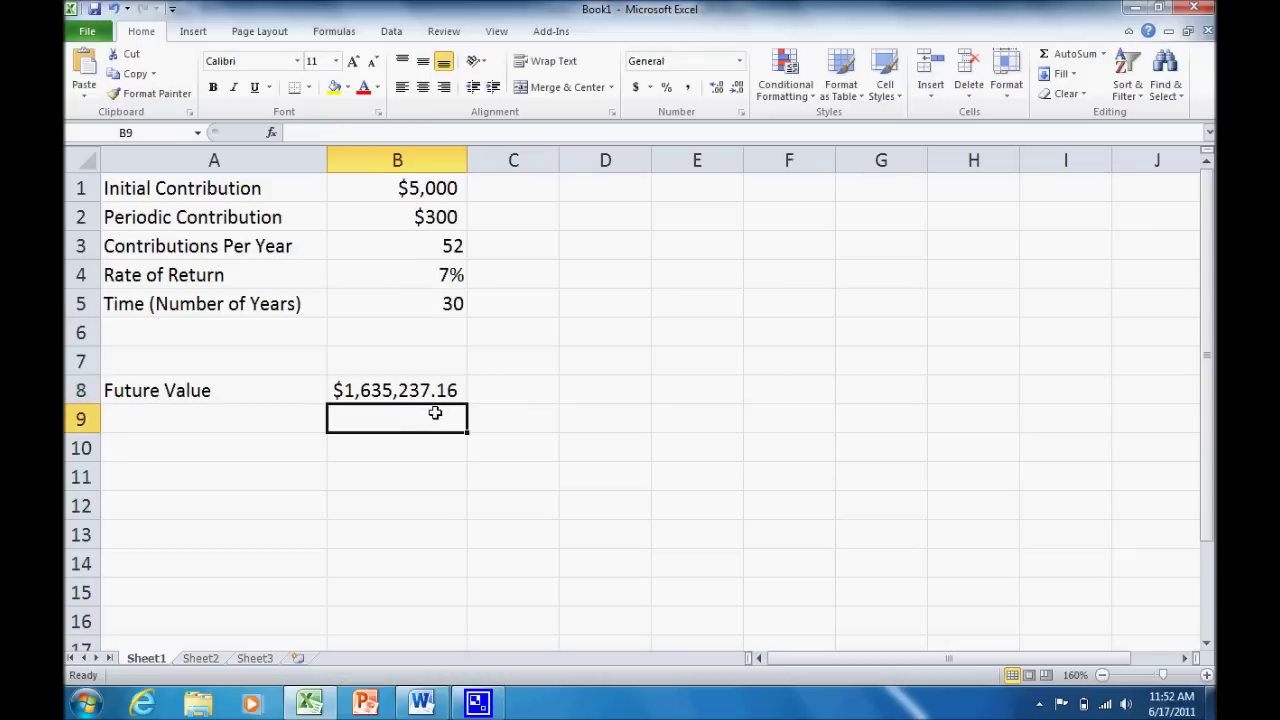